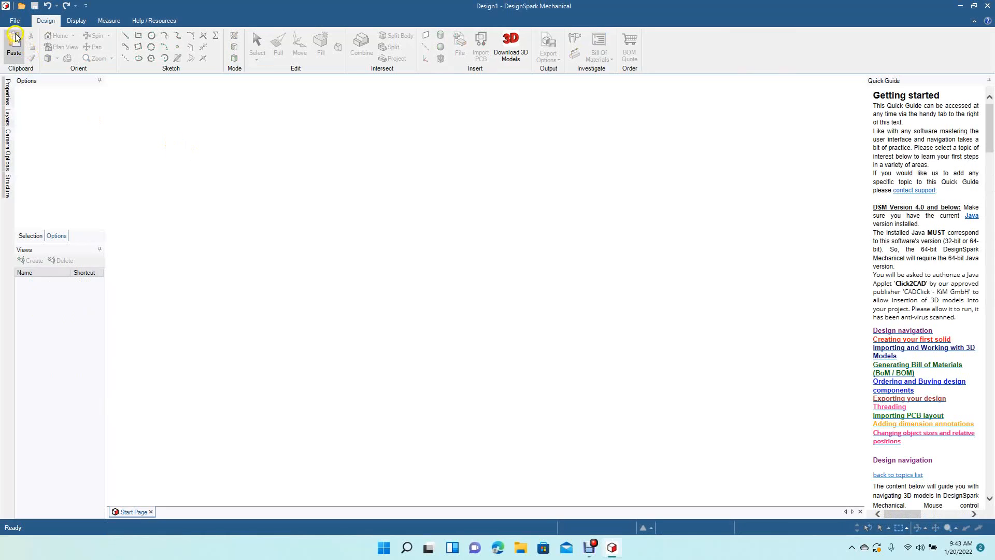
# Create a new empty design document, open it, and turn the sketch grid to plan view.
pyautogui.click(14, 21)
pyautogui.click(25, 40)
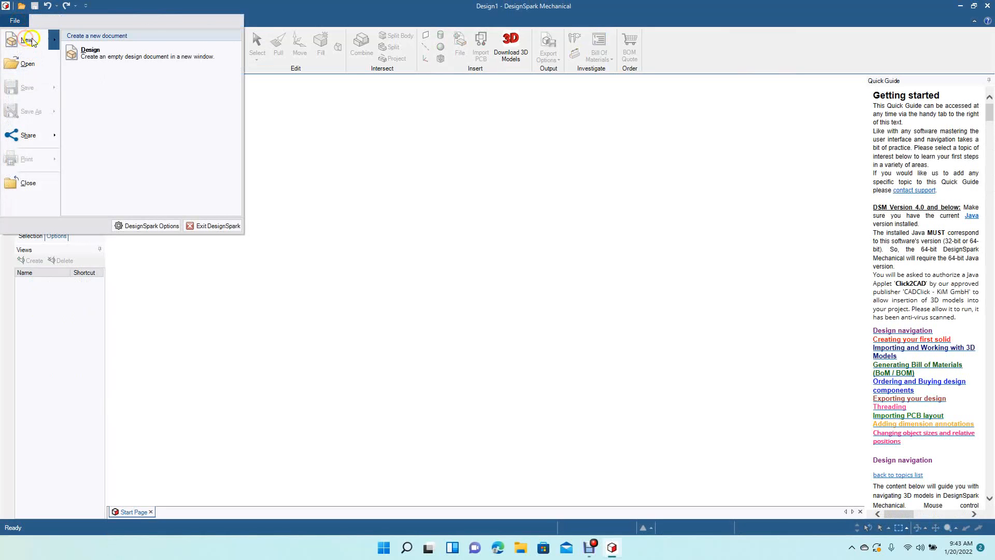
pyautogui.click(87, 51)
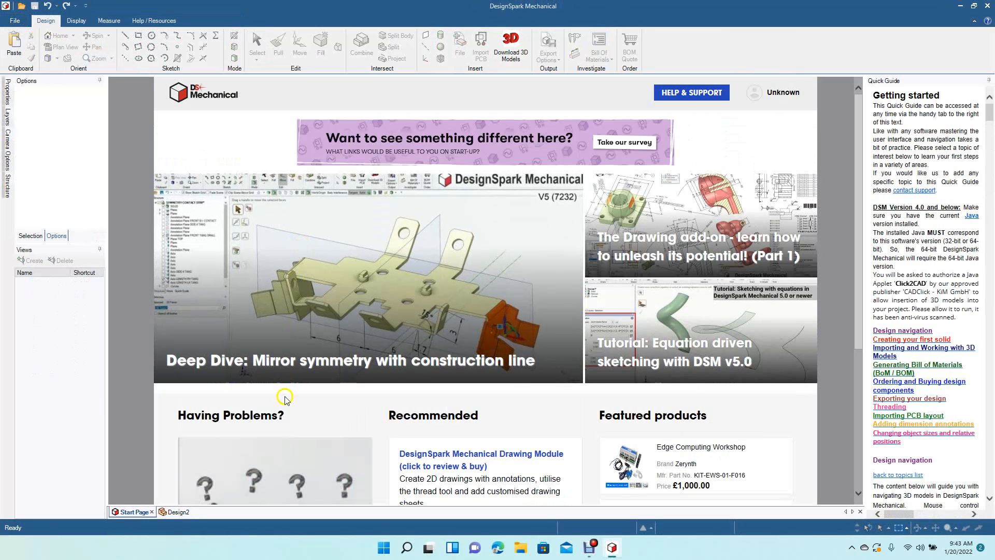
pyautogui.click(178, 512)
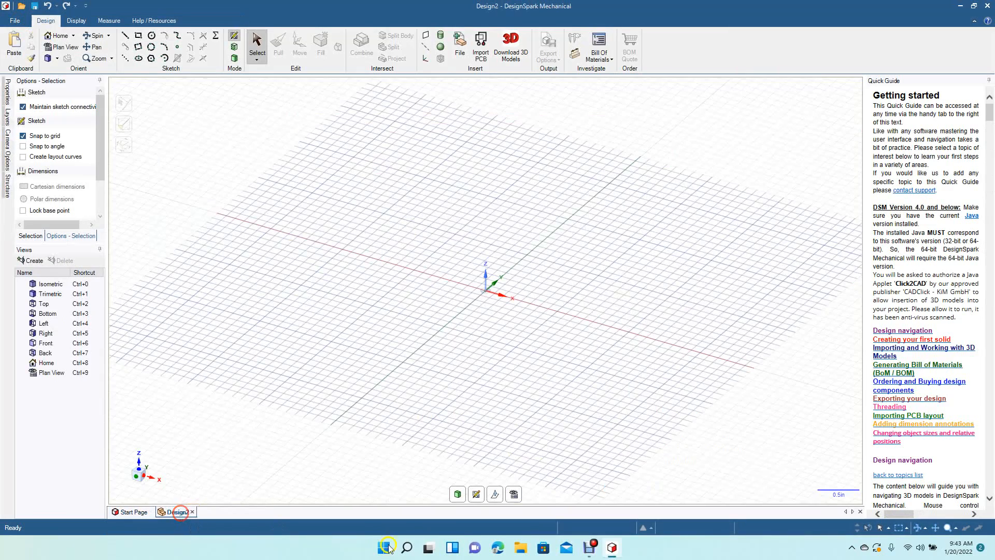
pyautogui.click(515, 496)
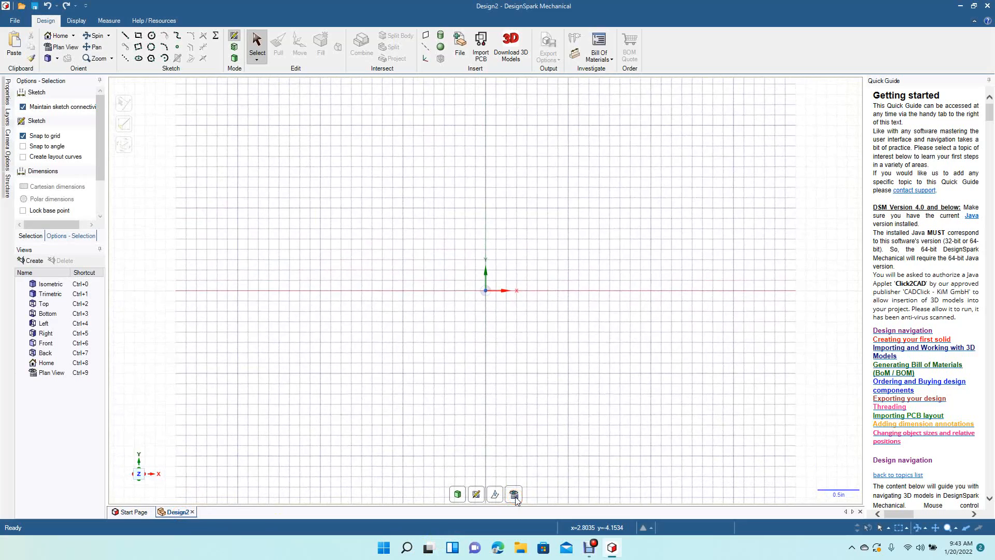
# Place the Untitled hook reference image from the desktop onto the sketch plane and return to the full-size workspace.
pyautogui.click(974, 5)
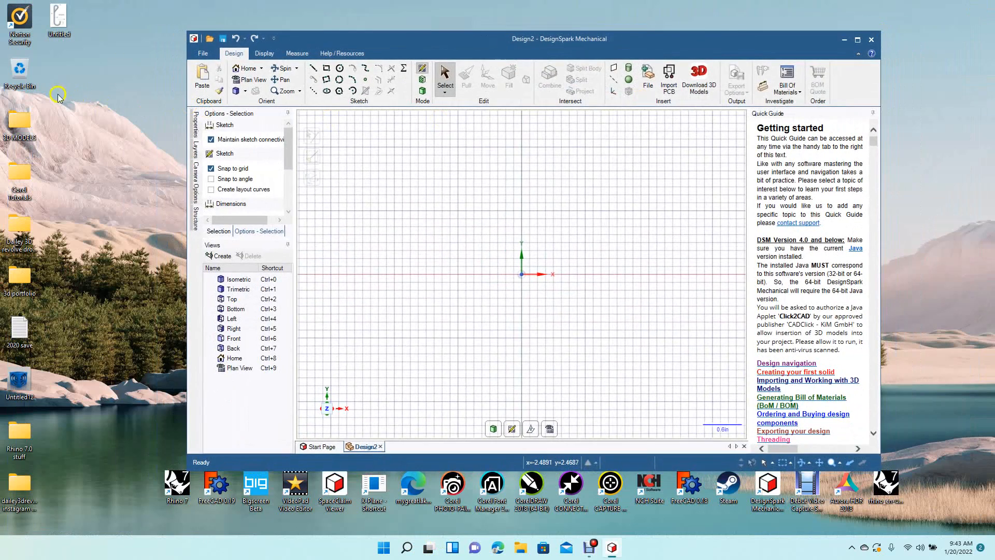
pyautogui.moveTo(57, 23)
pyautogui.mouseDown()
pyautogui.moveTo(422, 248)
pyautogui.moveTo(519, 286)
pyautogui.moveTo(558, 268)
pyautogui.mouseUp()
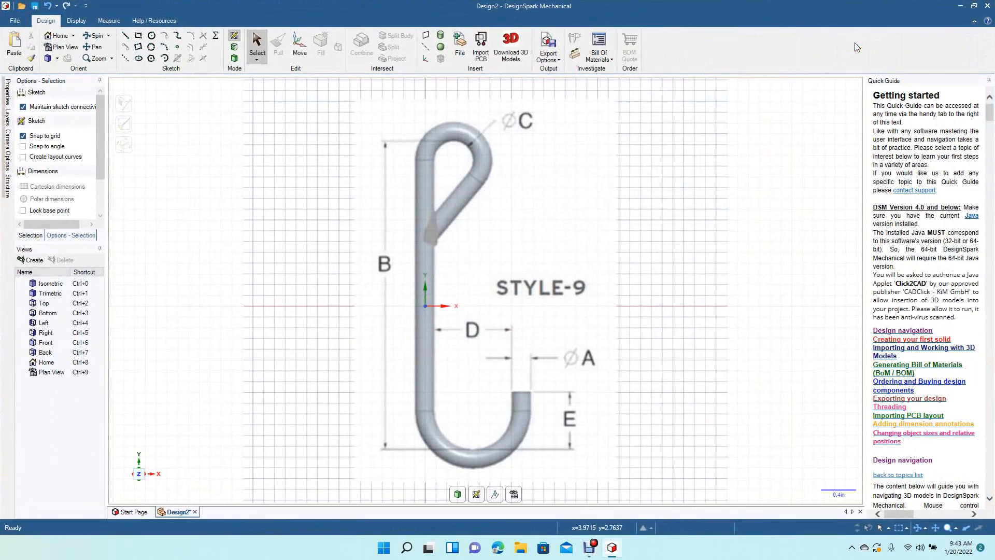
pyautogui.click(523, 413)
# With grid snapping off, trace the hook's shank about 3.45 in long, the base about 1.12 in wide, and the short upright end with connected lines.
pyautogui.click(125, 36)
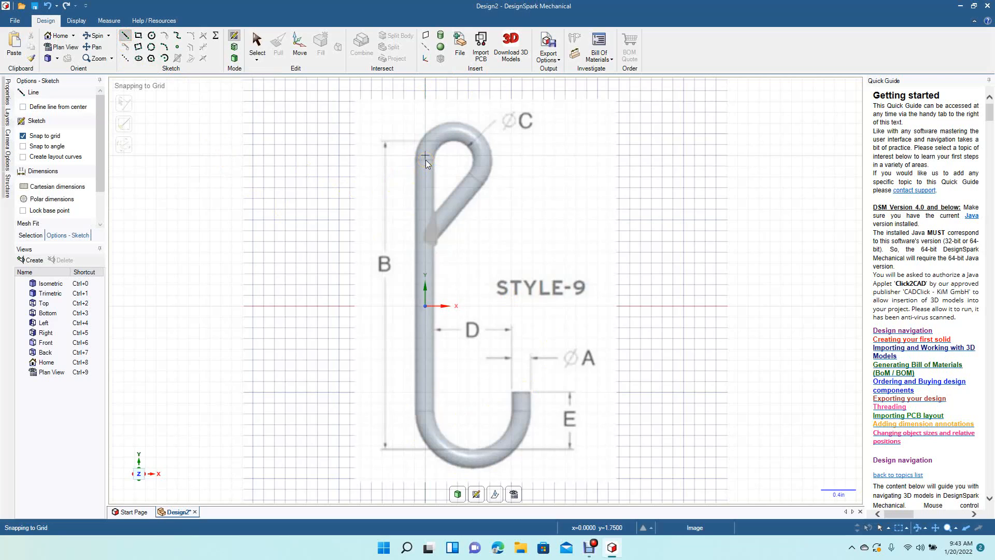
pyautogui.click(45, 136)
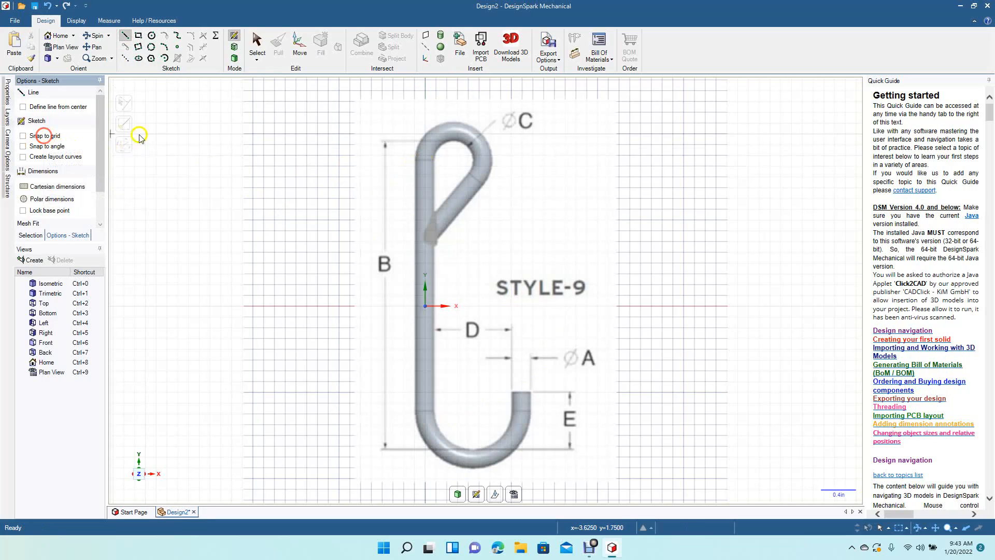
pyautogui.click(425, 161)
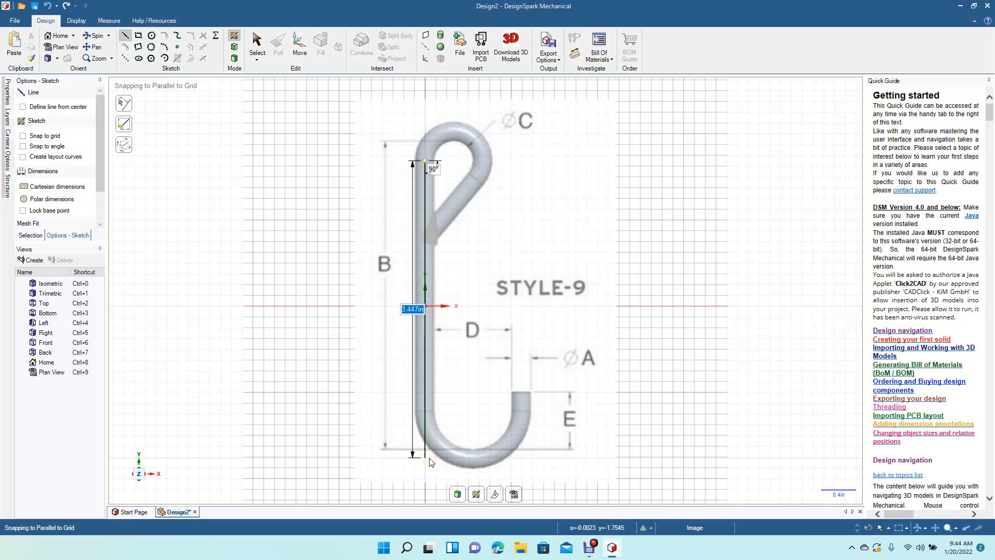
pyautogui.click(429, 458)
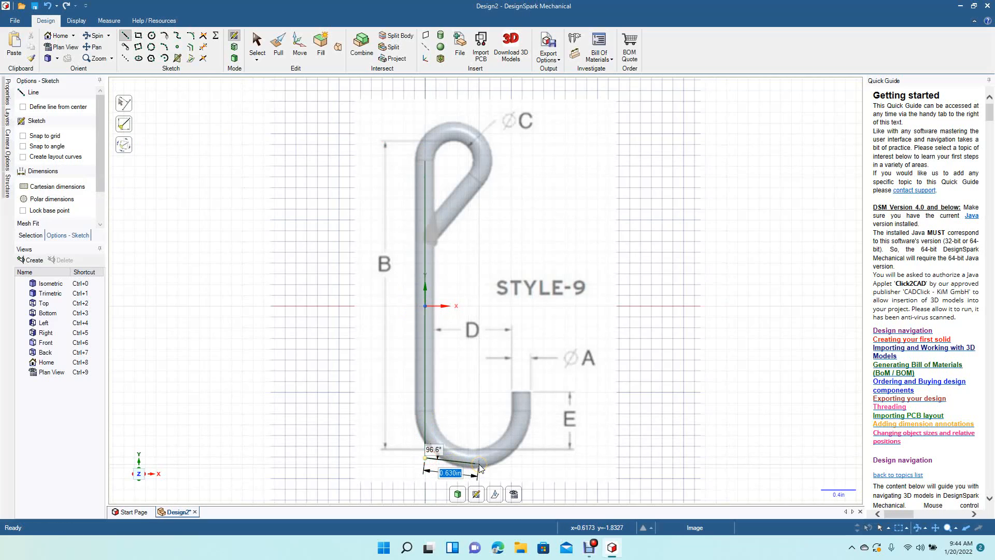
pyautogui.click(521, 461)
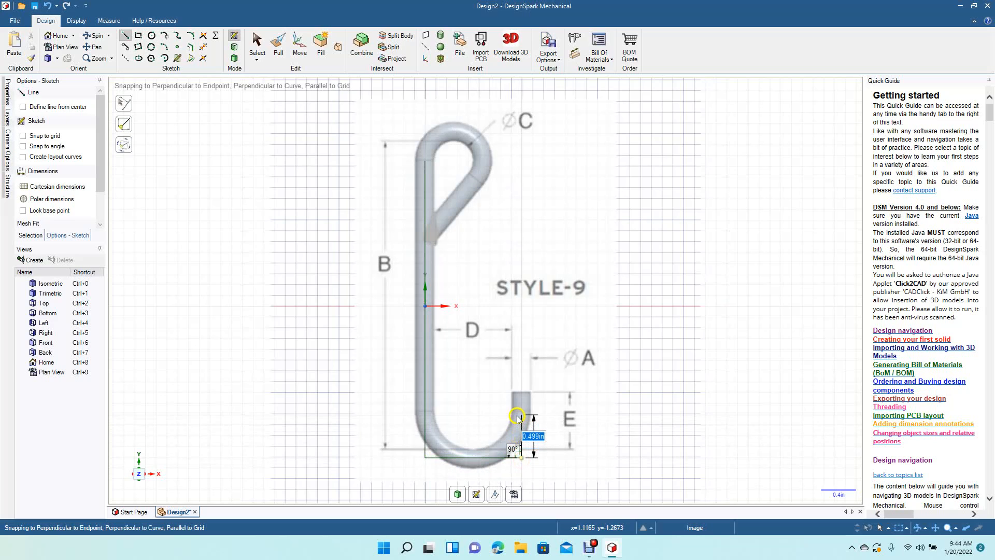
pyautogui.click(521, 392)
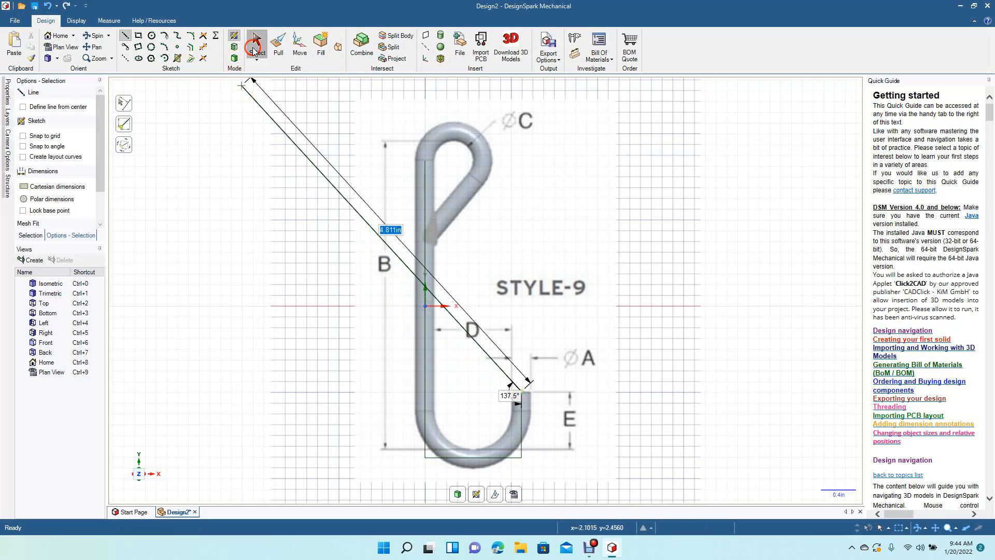
pyautogui.click(255, 46)
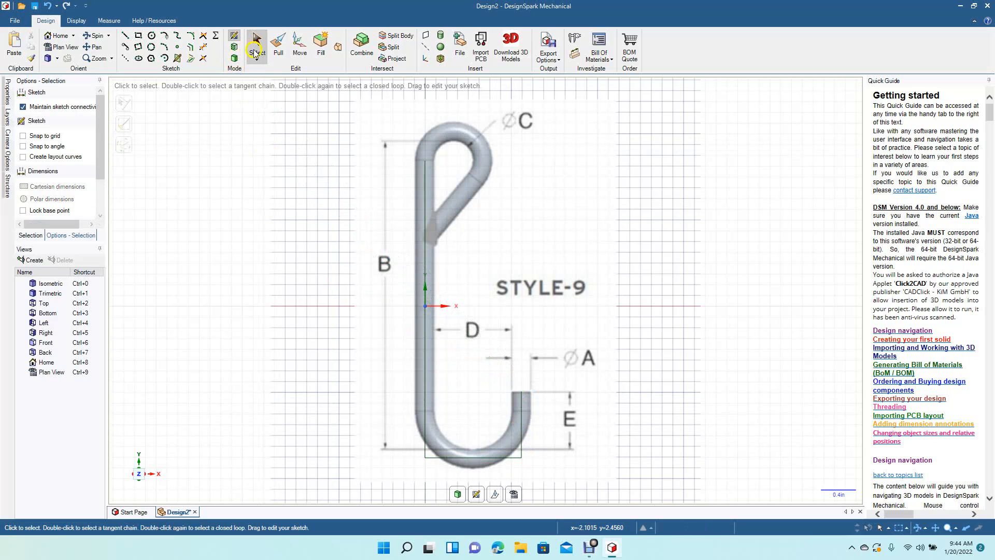
# Round both lower corners of the hook path with a radius of about 0.56 in, meeting at the base line's midpoint.
pyautogui.click(191, 37)
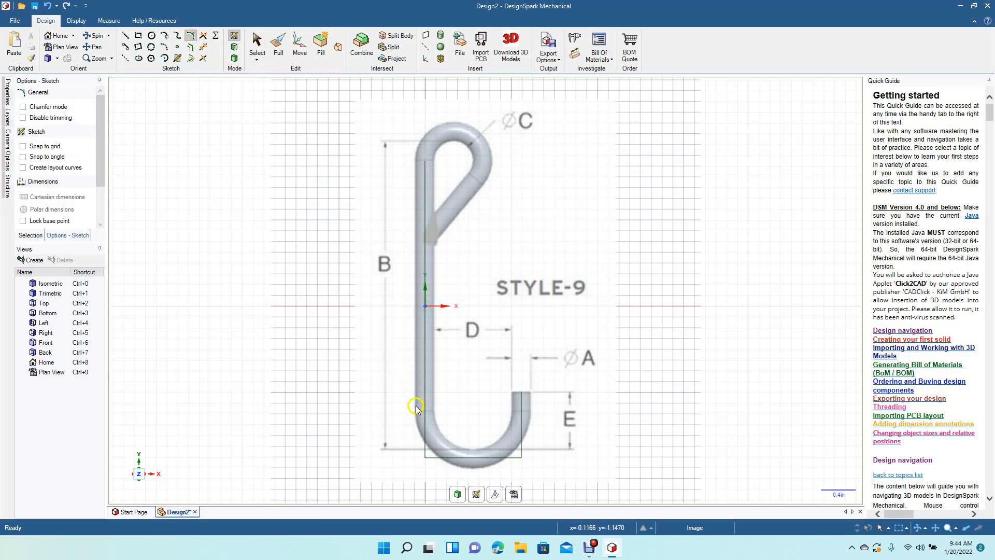
pyautogui.click(426, 411)
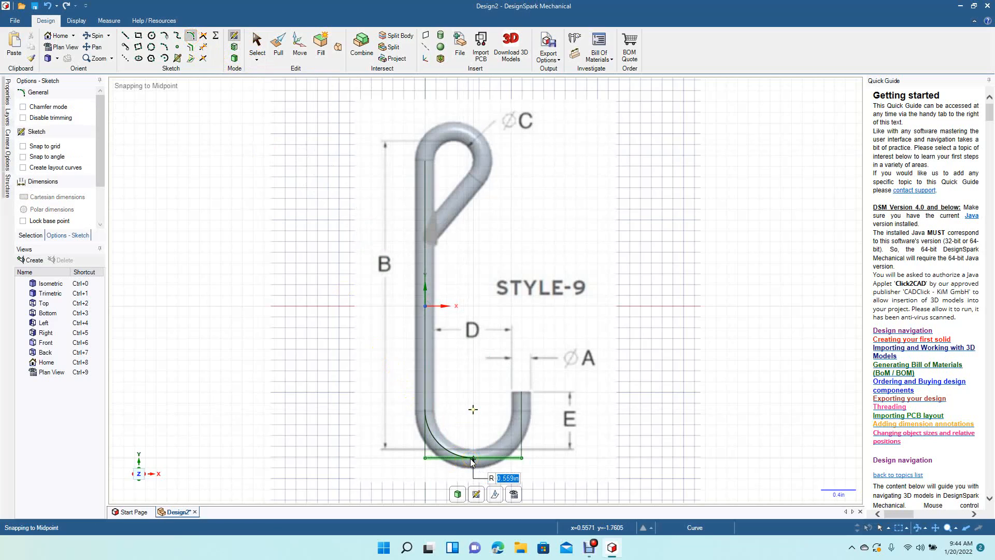
pyautogui.click(471, 460)
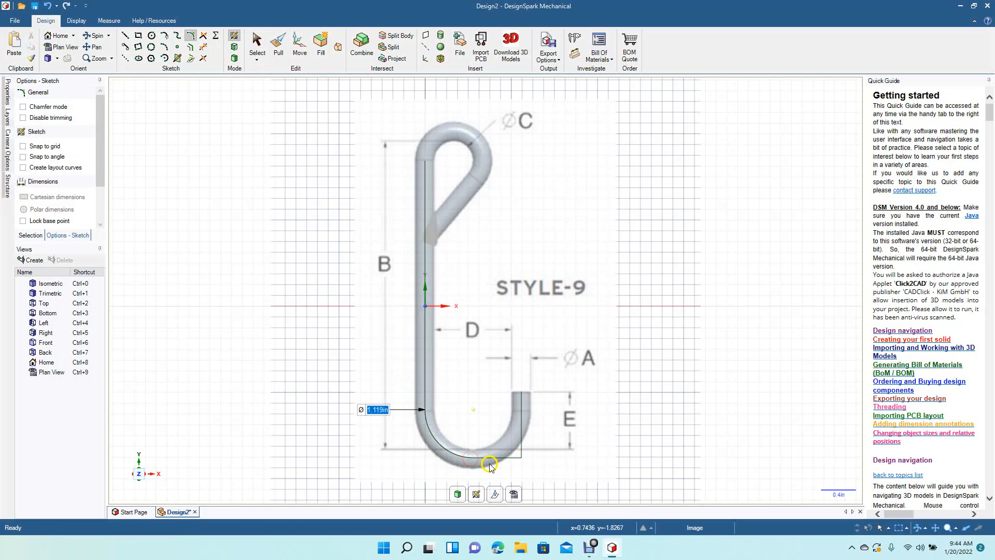
pyautogui.click(521, 423)
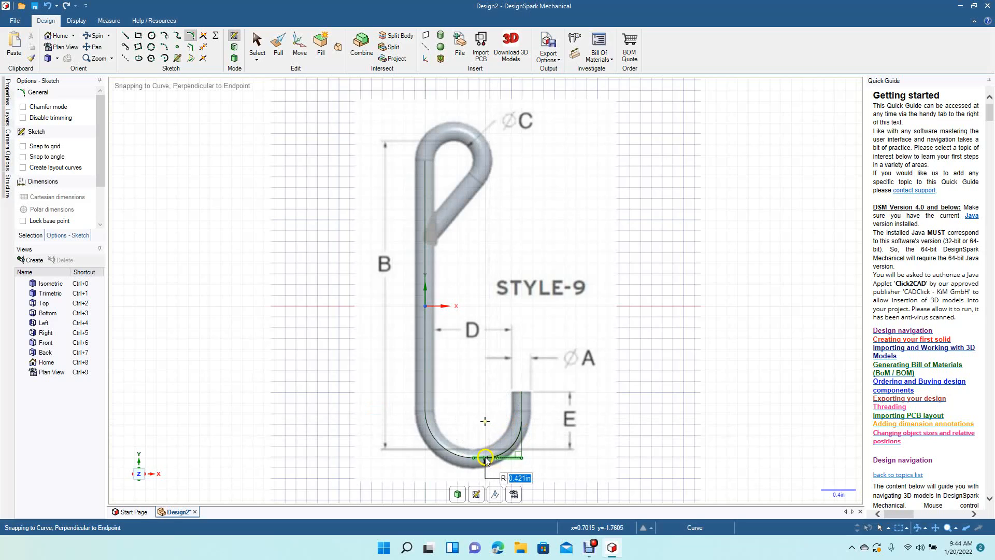
pyautogui.click(475, 459)
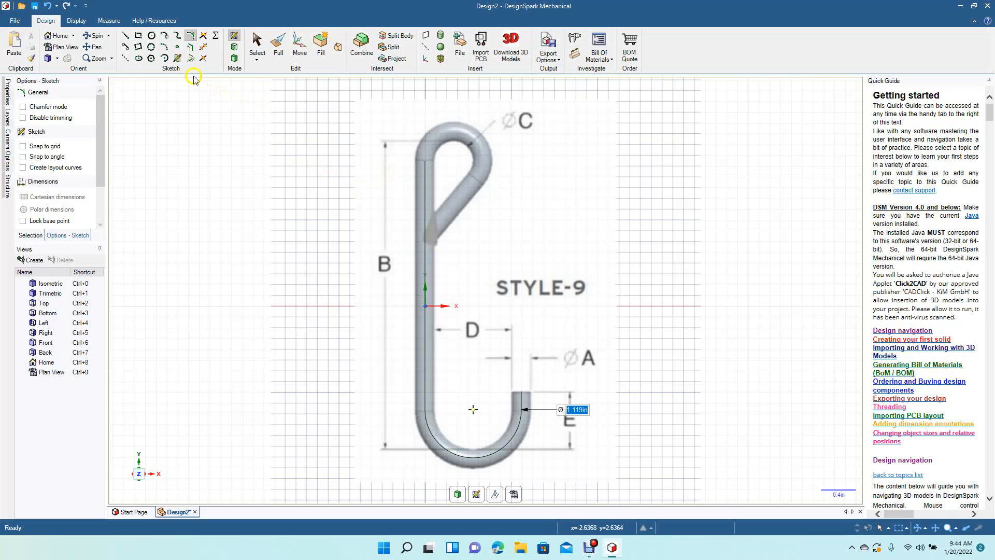
# Trace the upper loop with lines up from the shank, about 0.67 in across, about 0.45 in down, and diagonally back towards the shank.
pyautogui.click(124, 36)
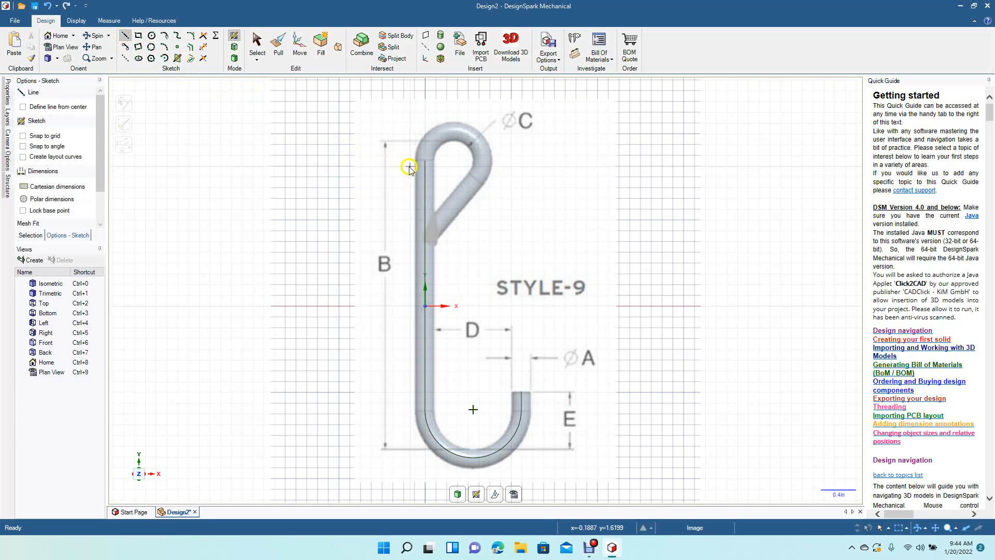
pyautogui.click(425, 162)
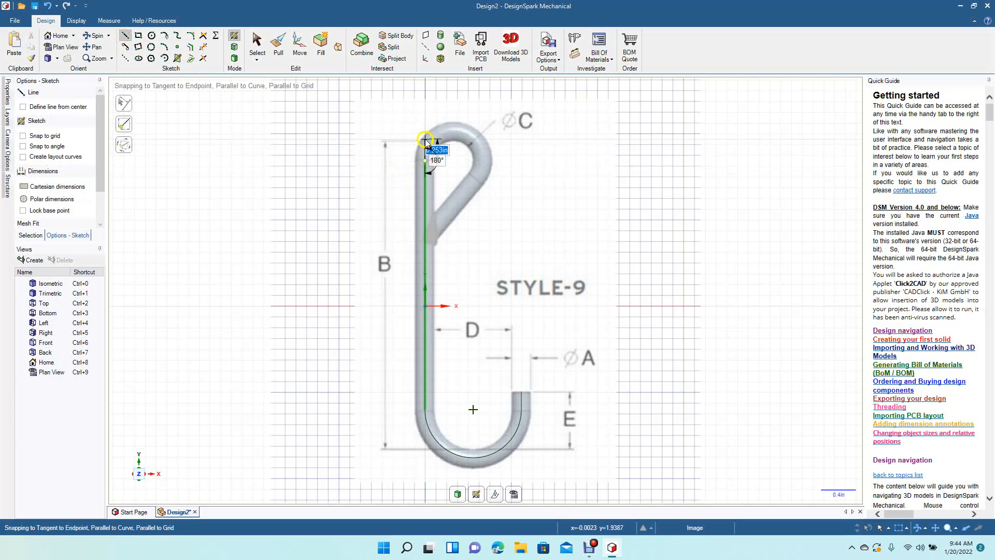
pyautogui.click(424, 132)
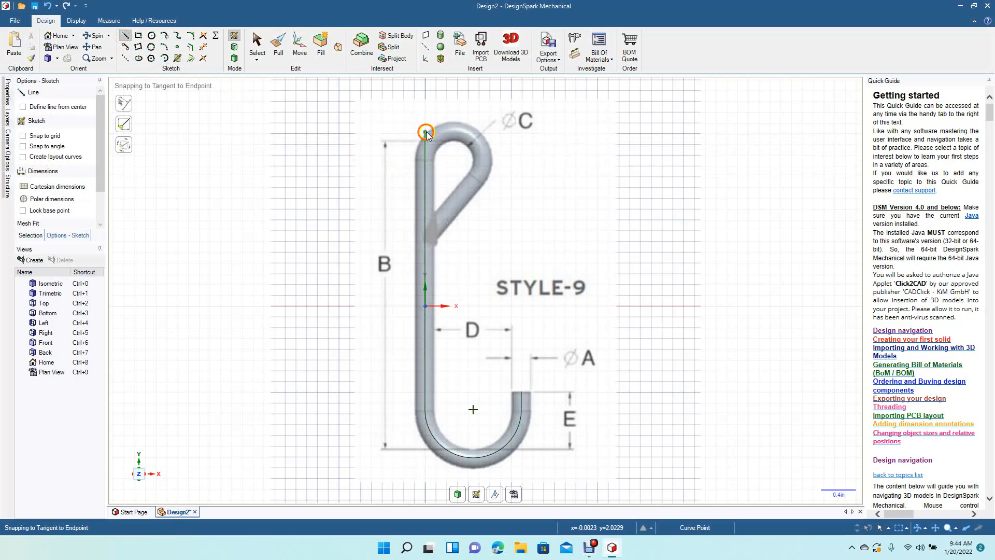
pyautogui.click(490, 139)
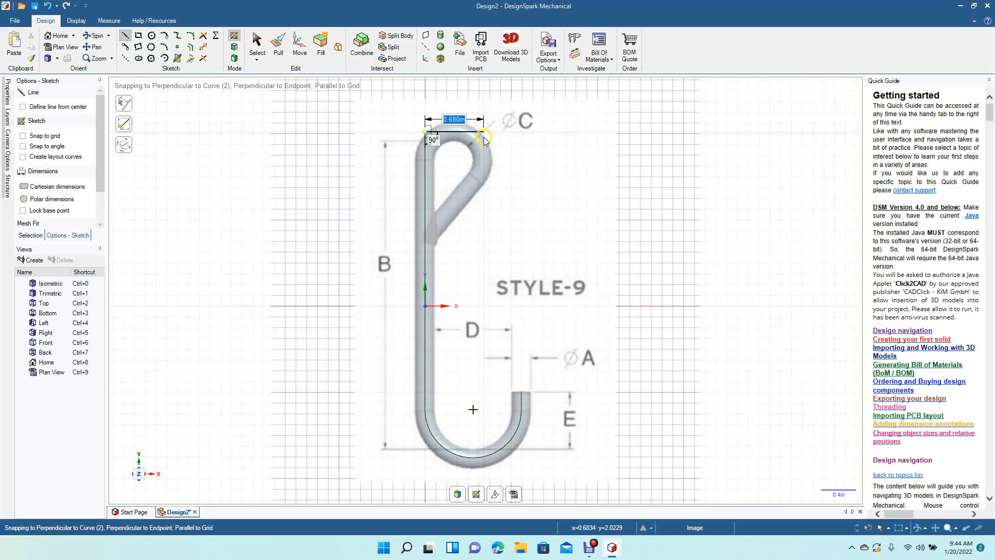
pyautogui.click(483, 137)
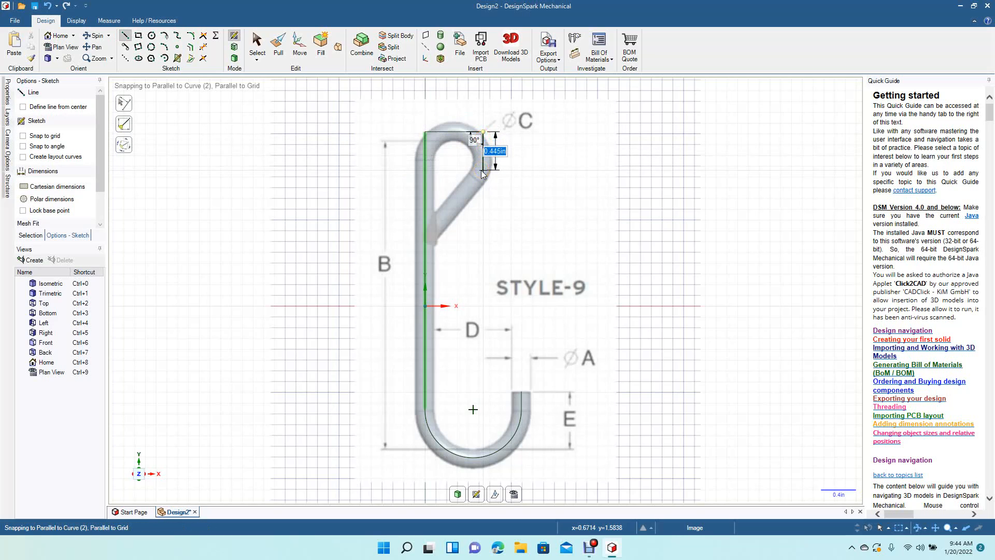
pyautogui.click(482, 170)
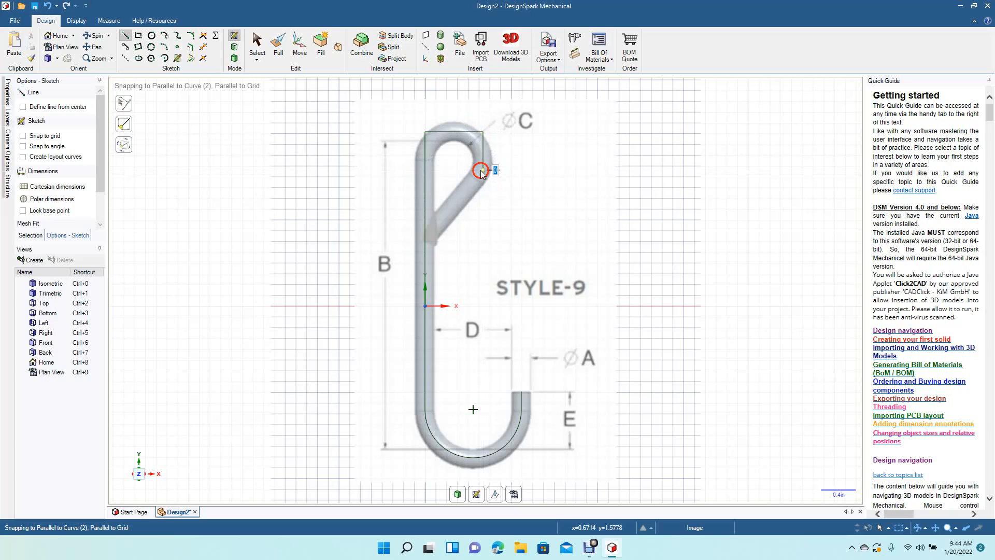
pyautogui.click(434, 230)
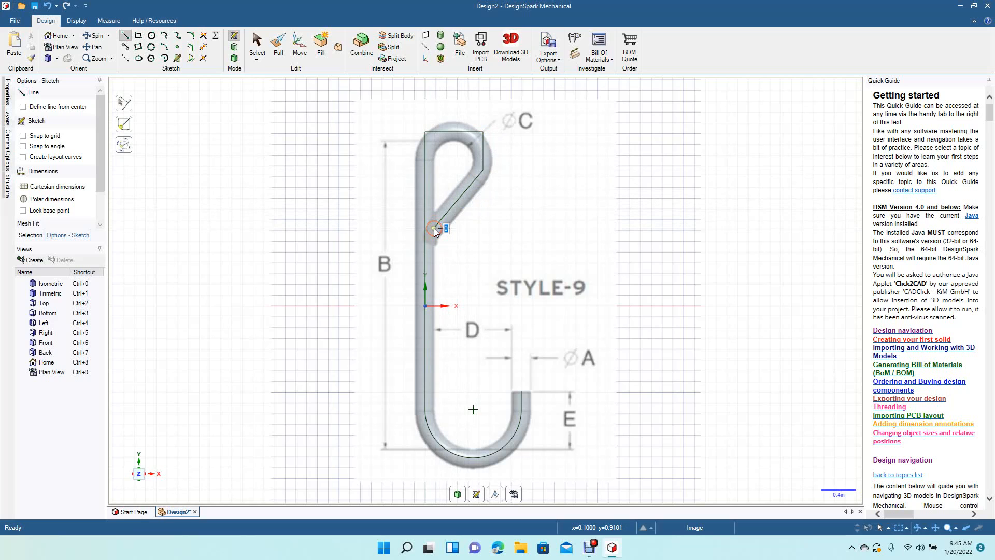
pyautogui.click(258, 51)
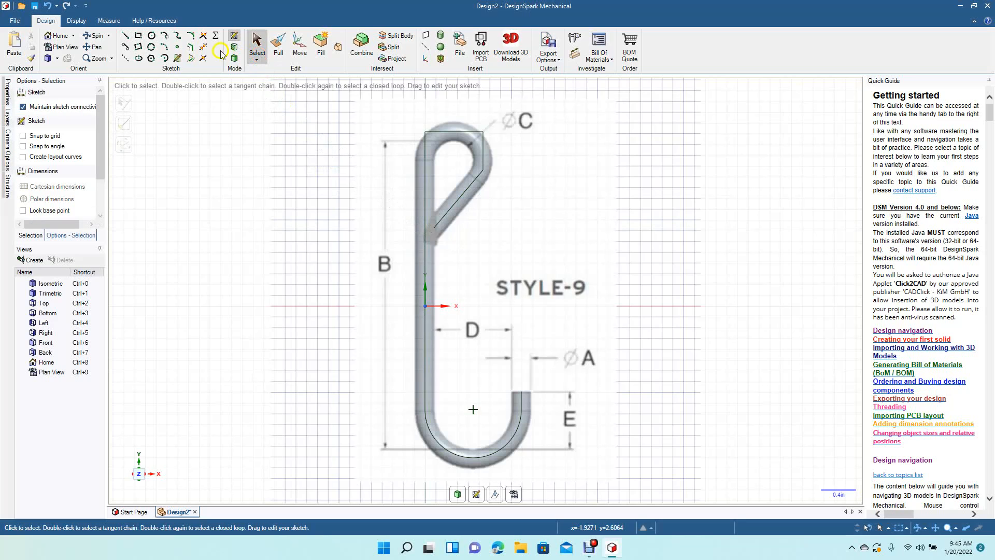
# Round both upper corners of the loop with a radius of about 0.34 in, meeting at the top line's midpoint.
pyautogui.click(191, 37)
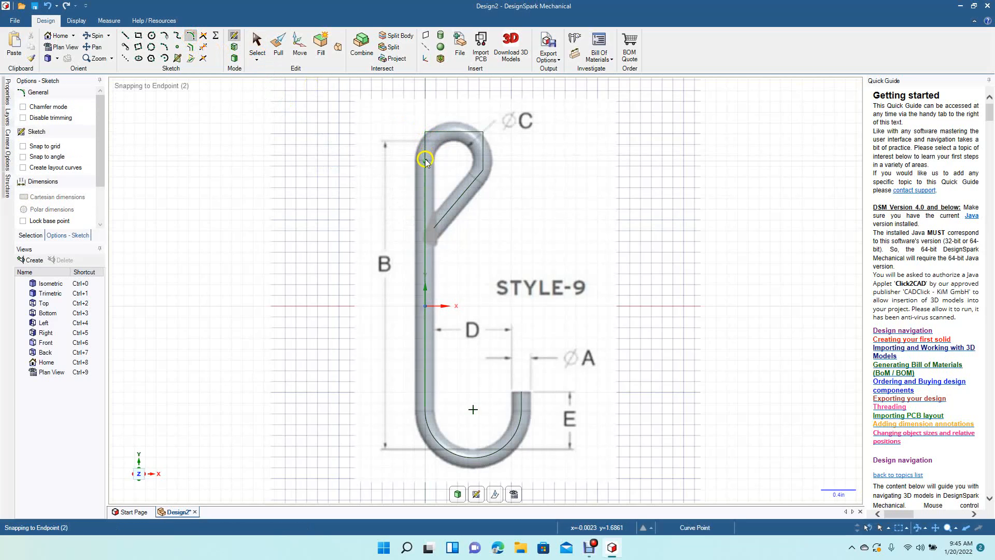
pyautogui.click(456, 132)
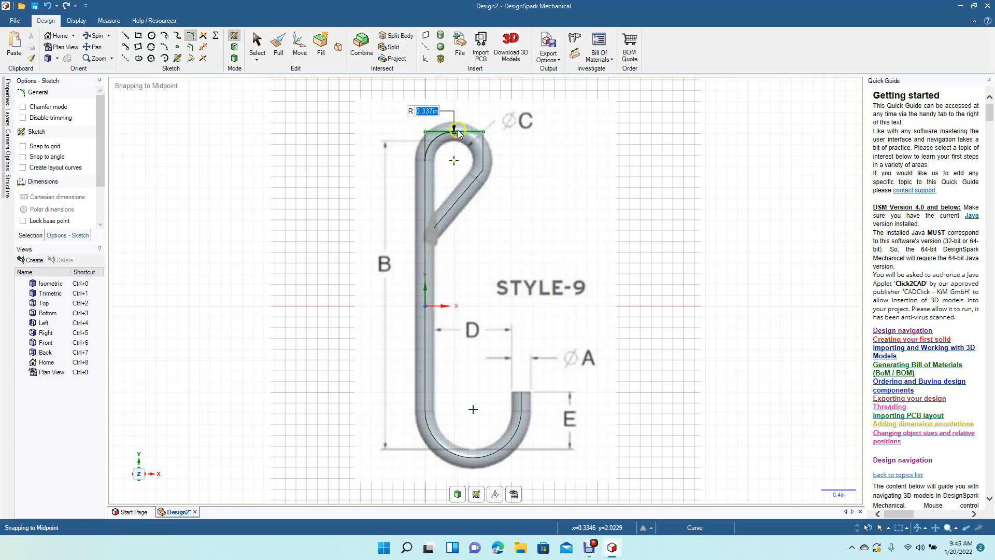
pyautogui.click(484, 153)
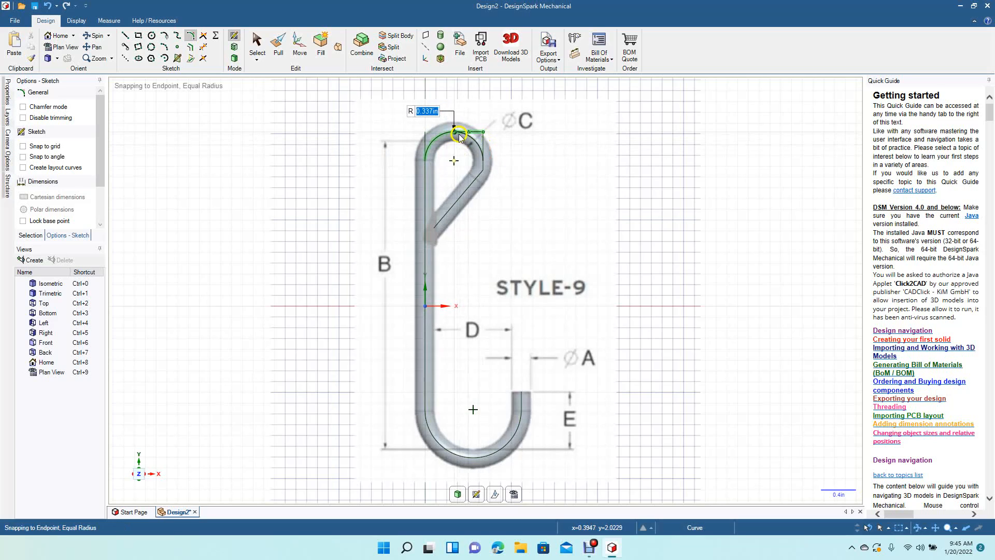
pyautogui.click(459, 138)
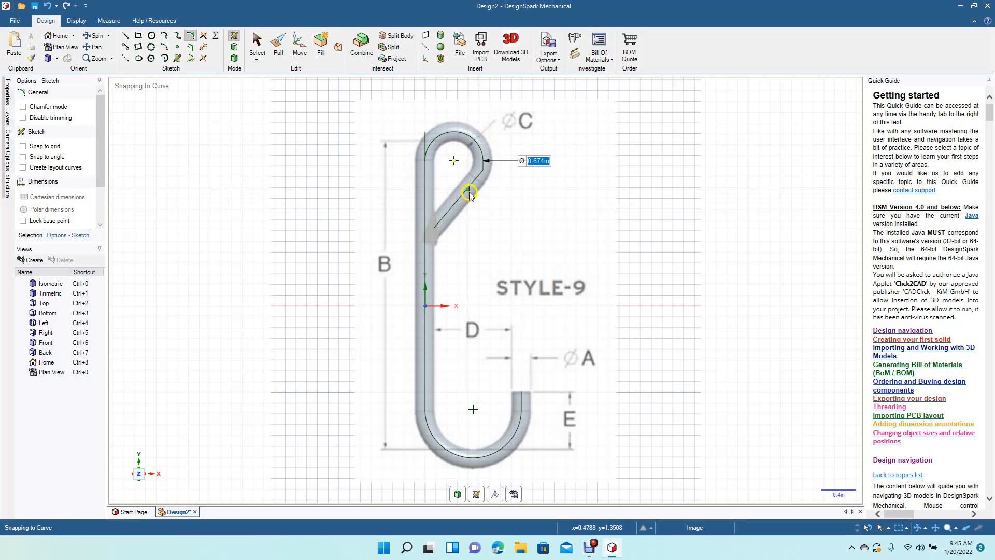
# Try to round the corner between the loop's short vertical line and its diagonal line.
pyautogui.click(483, 155)
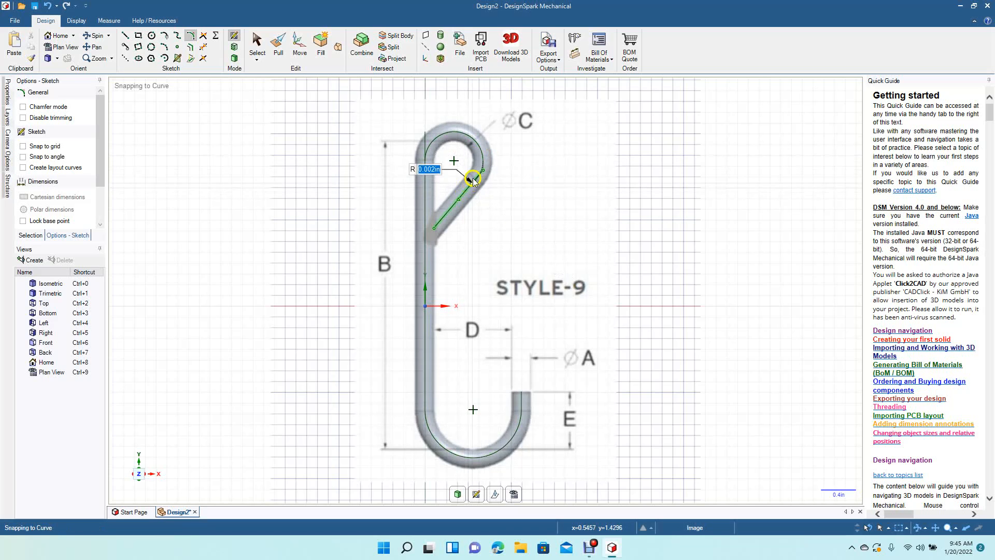
pyautogui.click(483, 162)
pyautogui.click(258, 46)
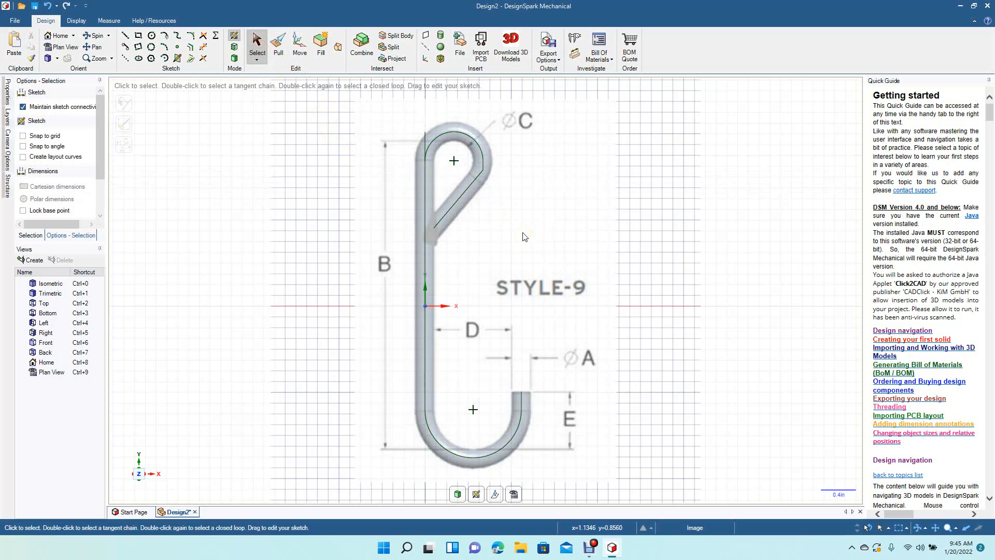
# Round the corner where the upper loop's arc and short vertical line meet the diagonal line.
pyautogui.scroll(4, 524, 236)
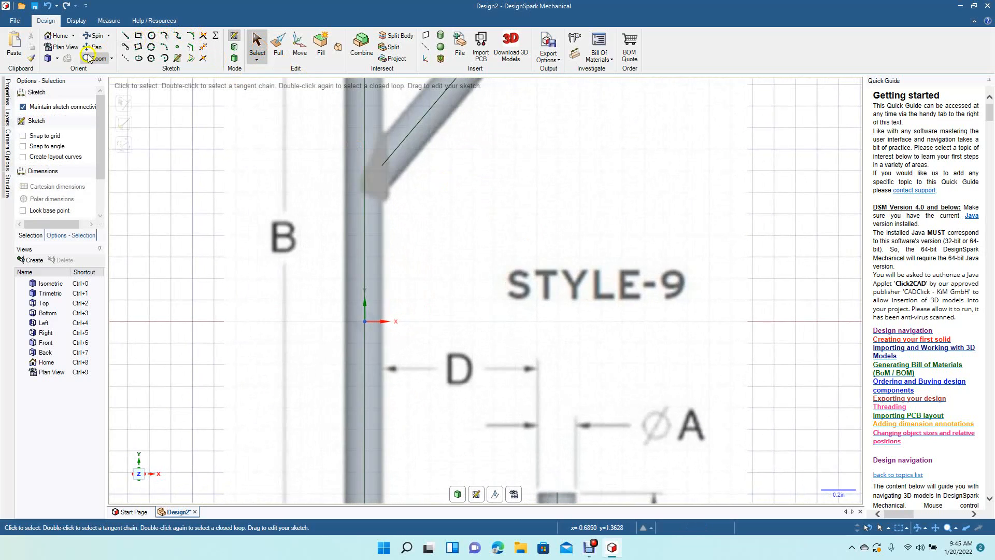
pyautogui.click(93, 47)
pyautogui.moveTo(249, 169)
pyautogui.mouseDown()
pyautogui.moveTo(289, 349)
pyautogui.moveTo(294, 424)
pyautogui.moveTo(271, 382)
pyautogui.mouseUp()
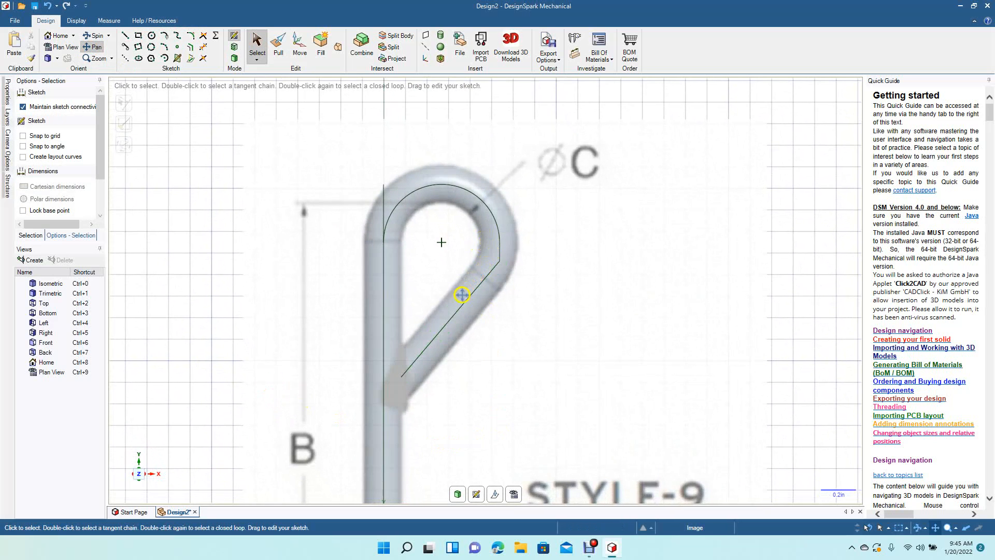
pyautogui.click(190, 37)
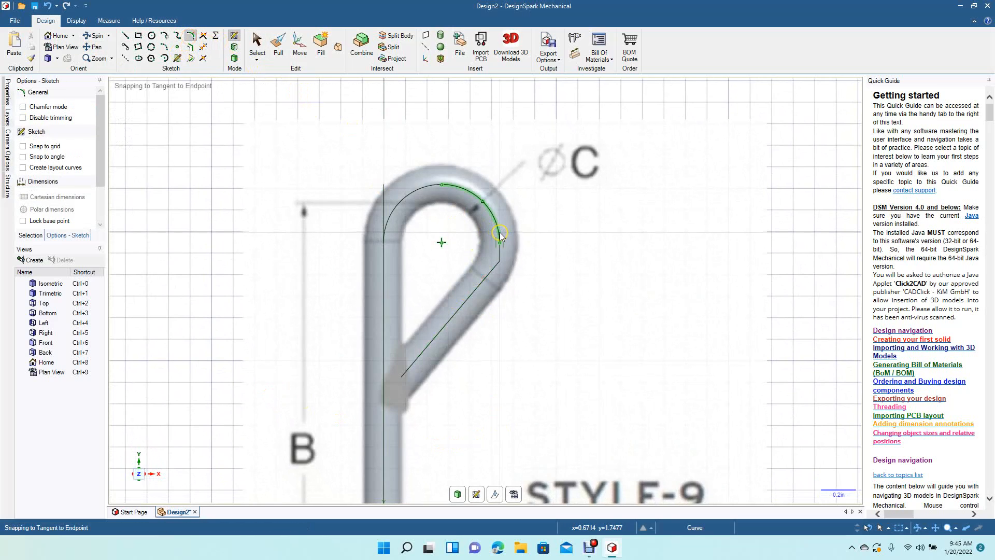
pyautogui.click(499, 261)
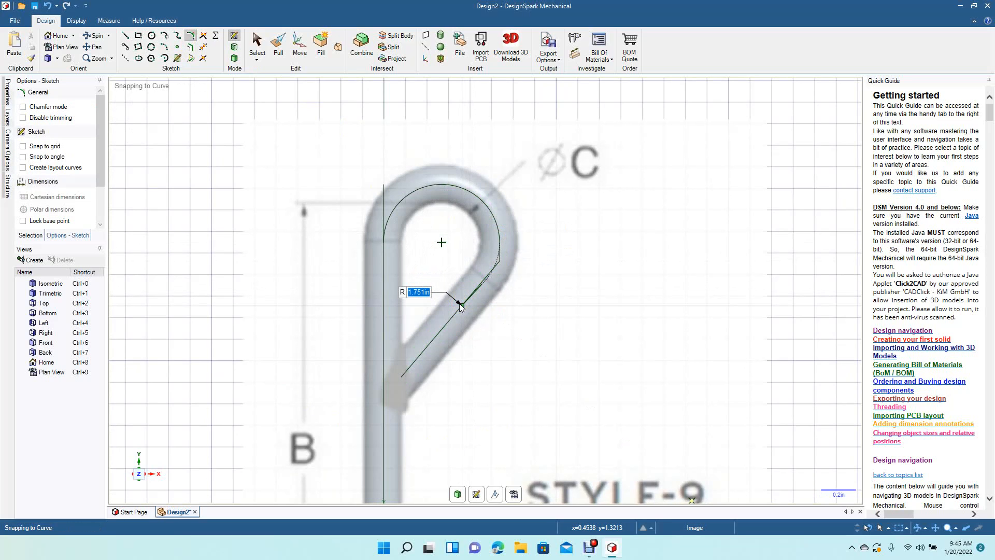
pyautogui.click(403, 363)
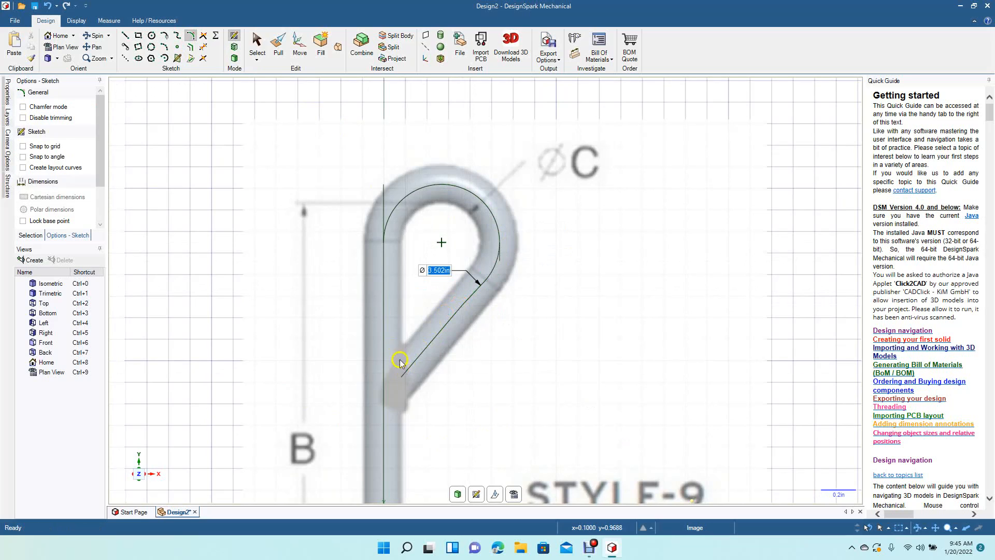
pyautogui.click(261, 61)
pyautogui.click(261, 60)
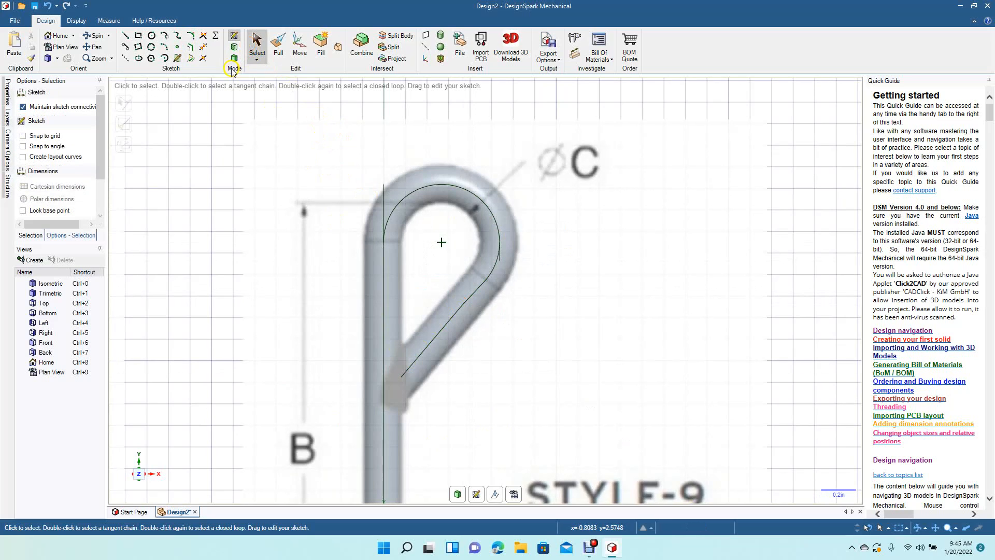
# Trim away the loop's leftover short vertical line, its diagonal line and the shank's overshoot above the upper arc.
pyautogui.click(202, 47)
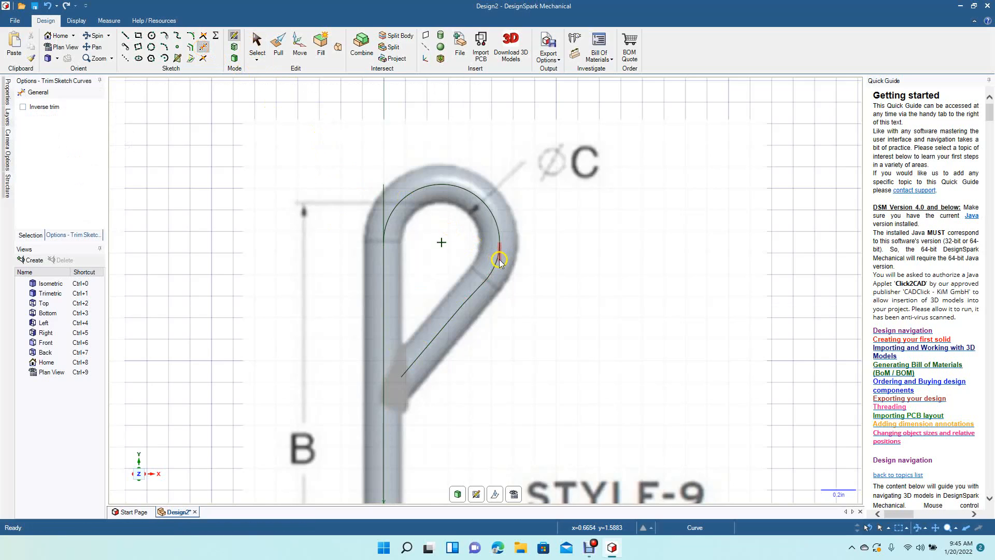
pyautogui.click(464, 298)
pyautogui.click(467, 296)
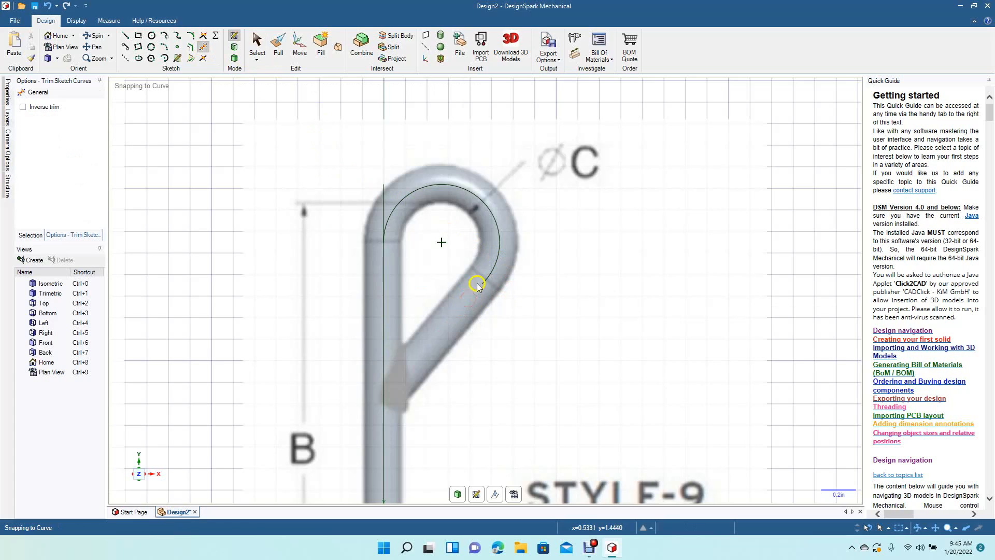
pyautogui.click(382, 205)
# Try a straight line from the loop arc's lower end diagonally down to the shank, and delete it.
pyautogui.click(125, 36)
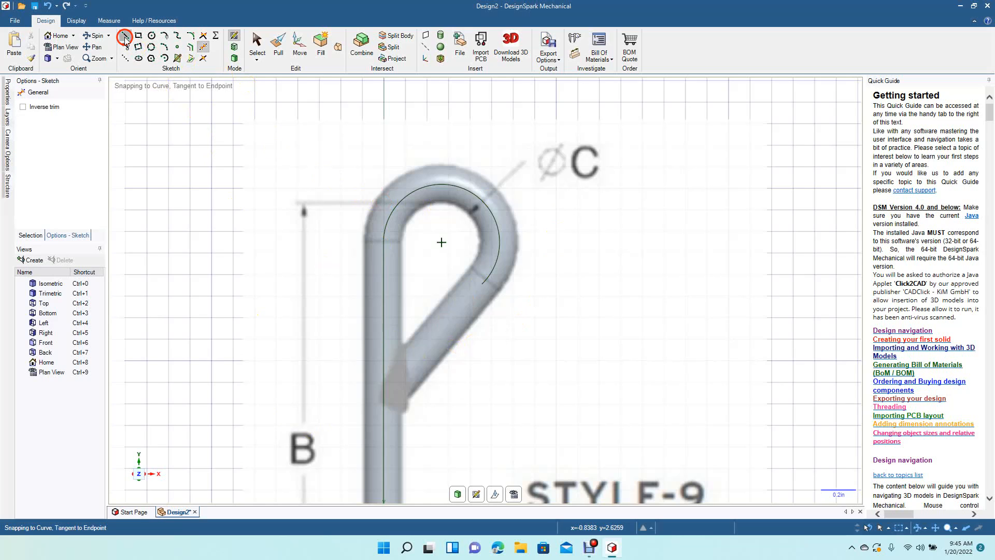
pyautogui.click(480, 284)
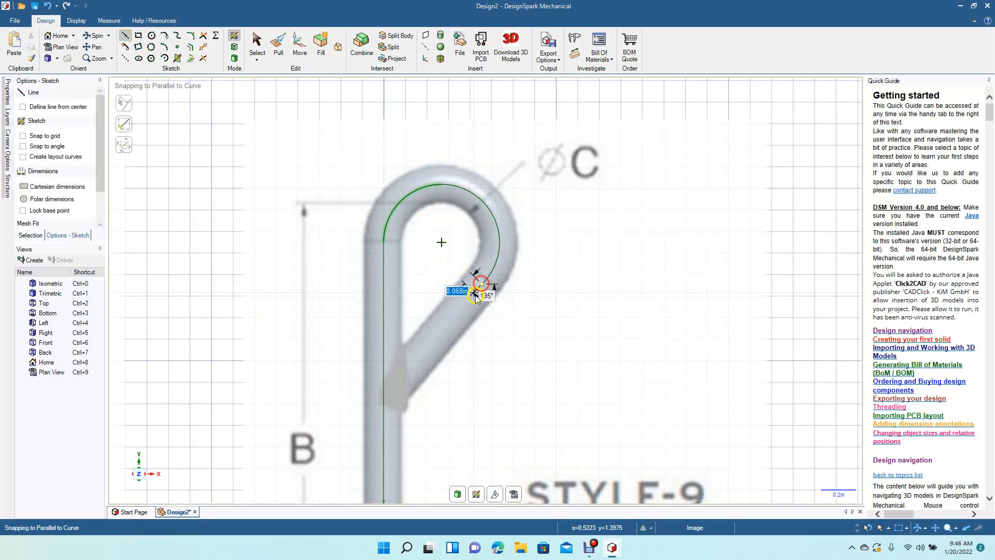
pyautogui.click(402, 375)
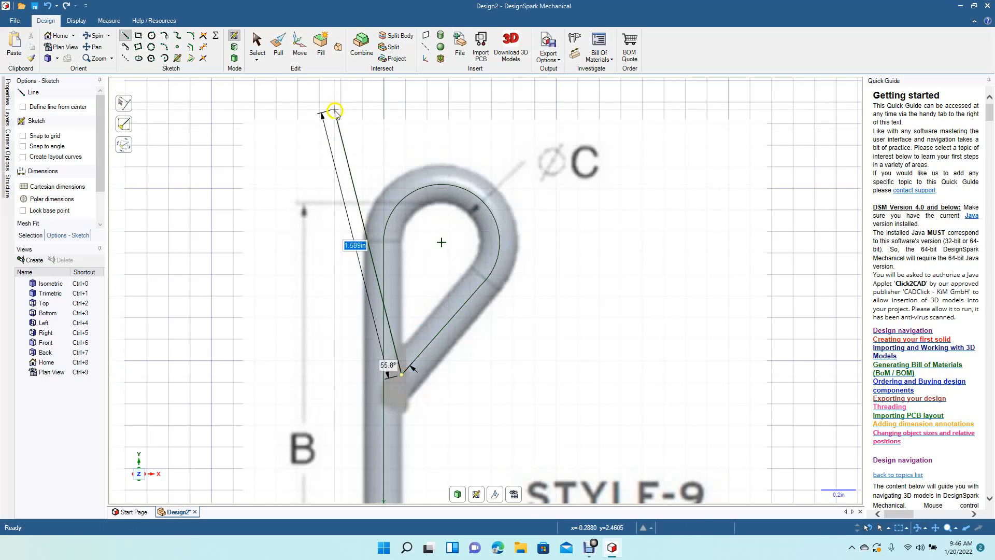
pyautogui.click(257, 44)
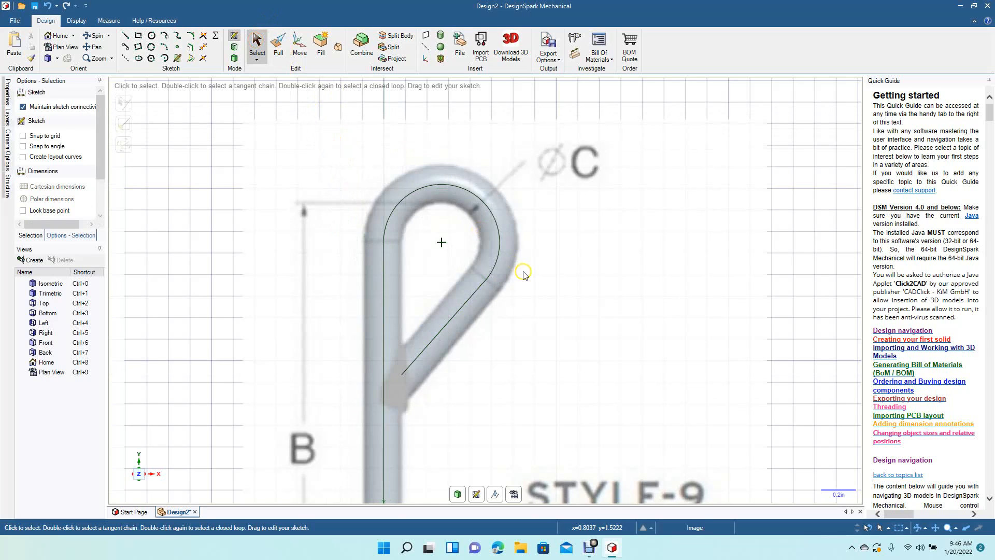
pyautogui.click(472, 298)
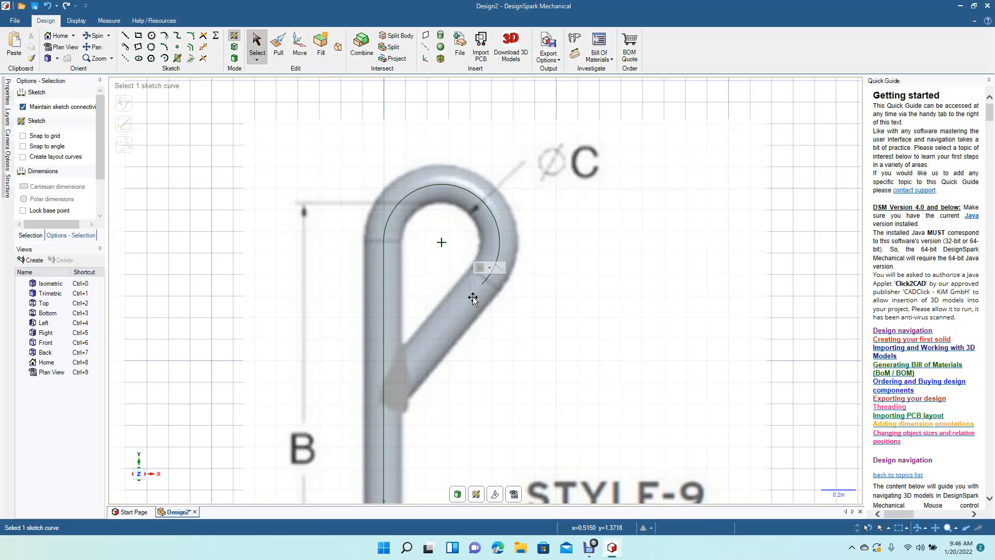
pyautogui.press('Delete')
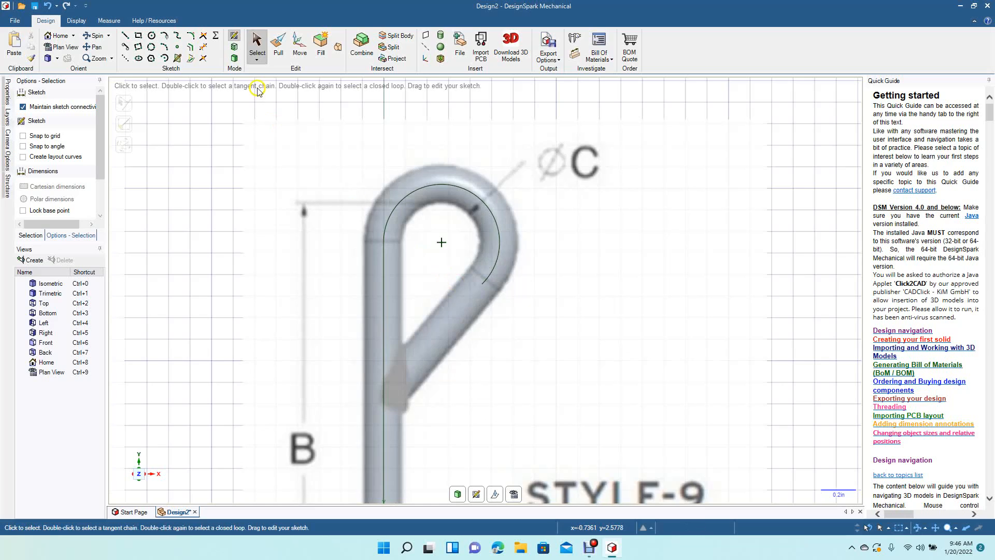
# Draw a tangent line about 0.77 in long from the loop arc's lower end diagonally down to the wire end at the shank.
pyautogui.click(126, 47)
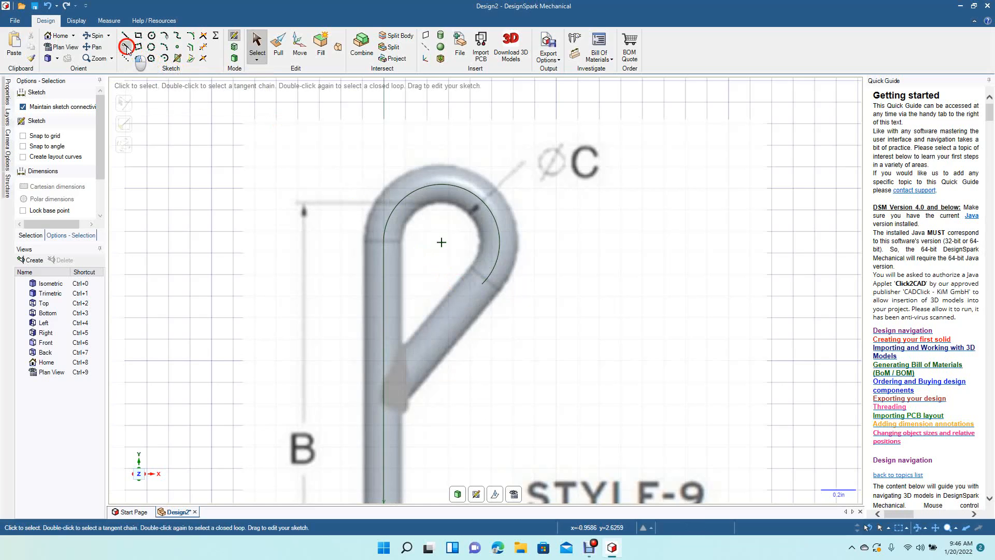
pyautogui.click(488, 280)
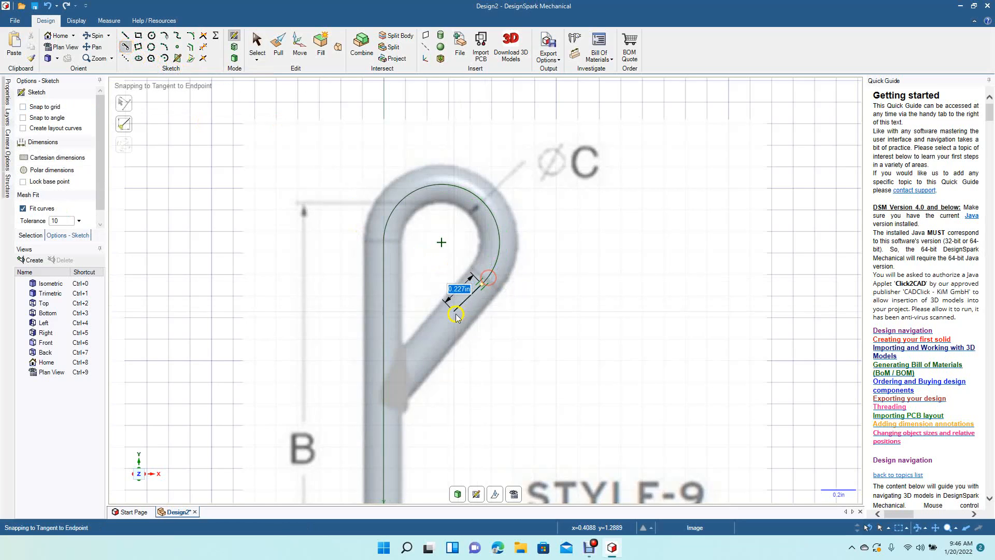
pyautogui.click(400, 382)
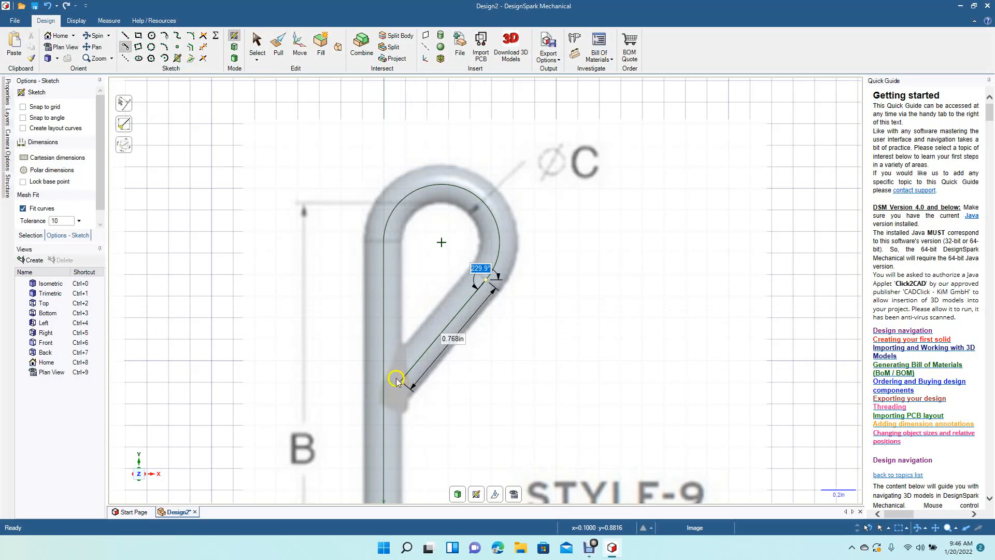
pyautogui.click(256, 46)
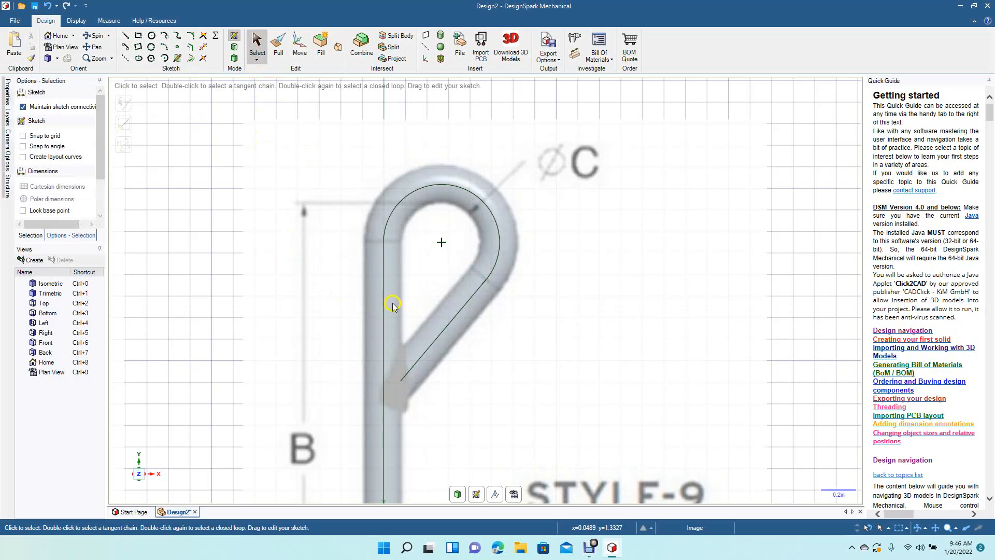
# Replace the loop's outer arc with a three-point arc of about 0.34 in radius, from the loop's top to the diagonal line's upper end.
pyautogui.click(497, 262)
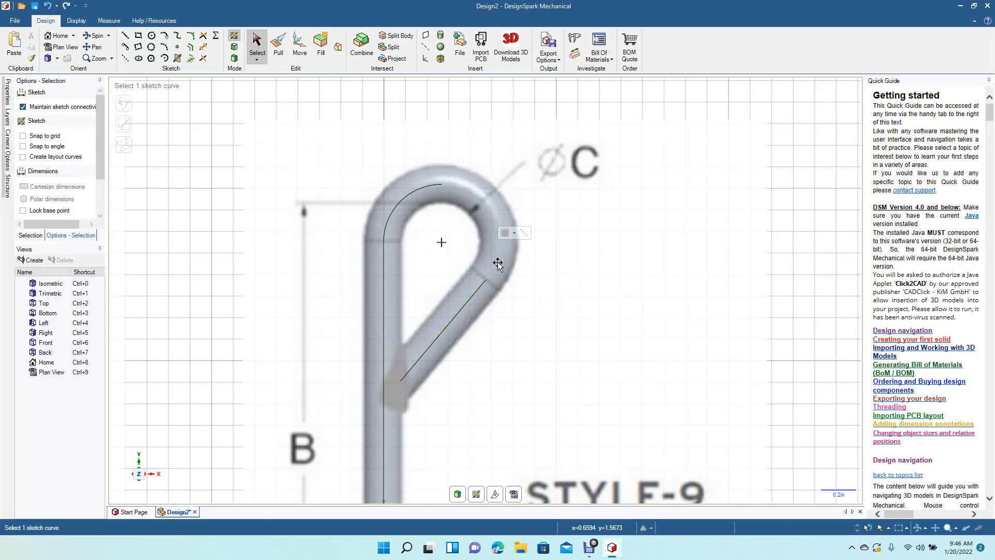
pyautogui.click(164, 46)
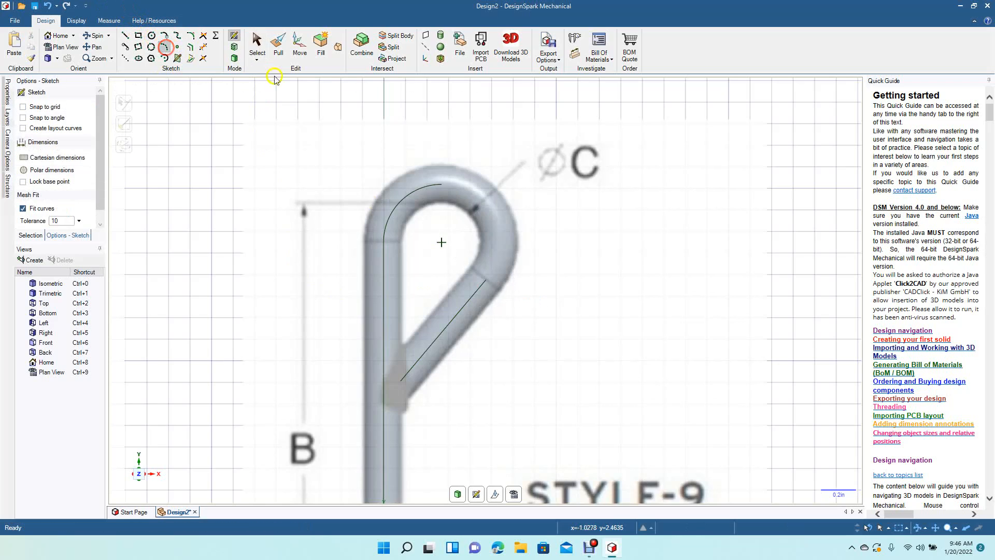
pyautogui.click(442, 186)
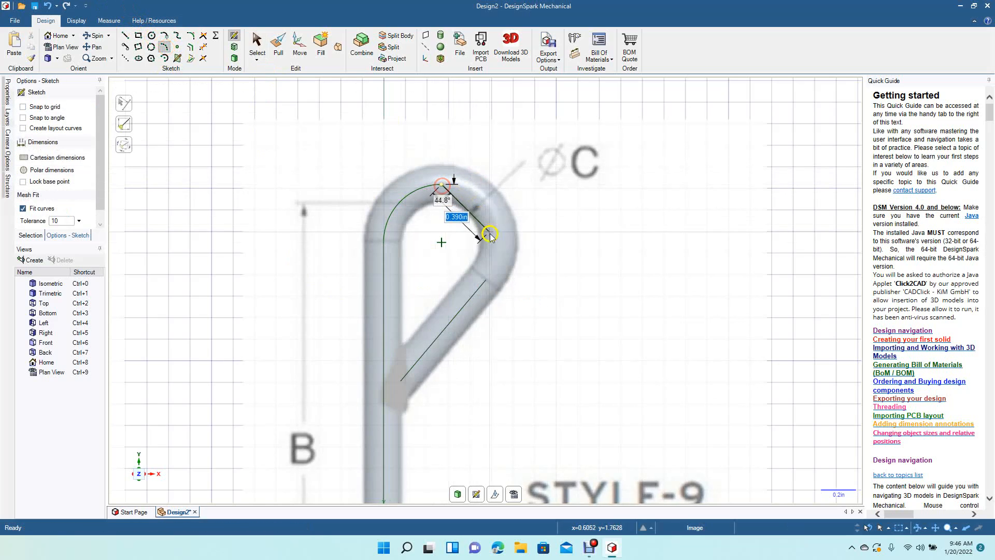
pyautogui.click(483, 282)
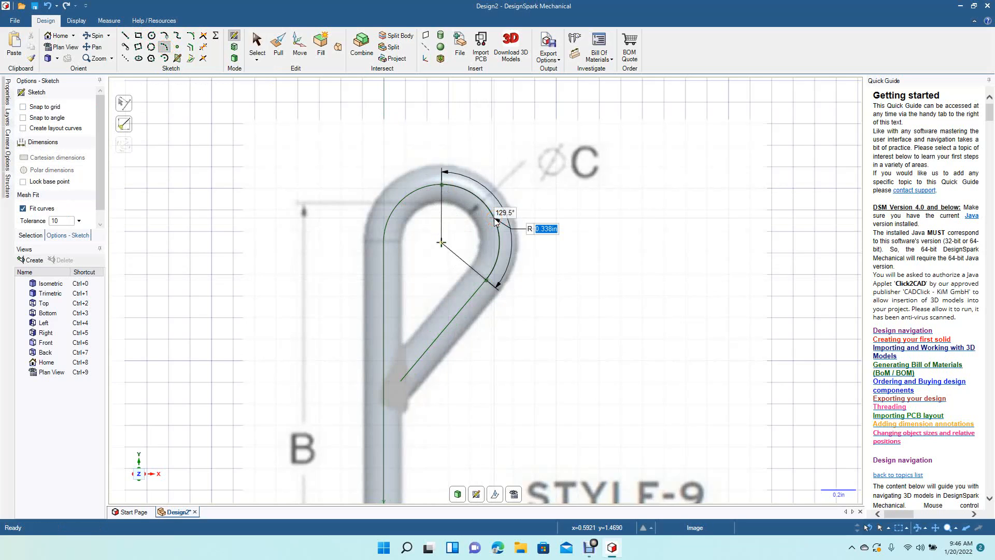
pyautogui.click(496, 220)
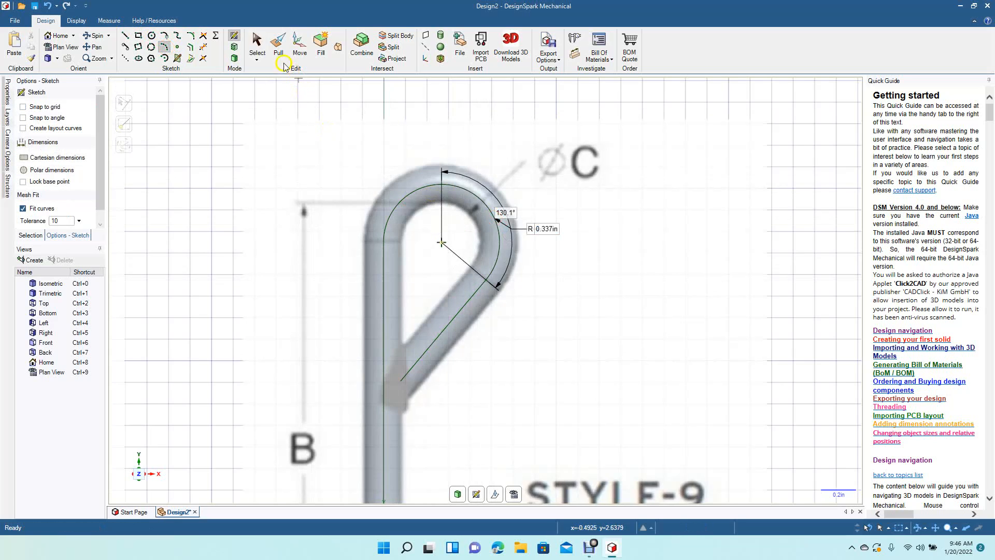
pyautogui.click(255, 46)
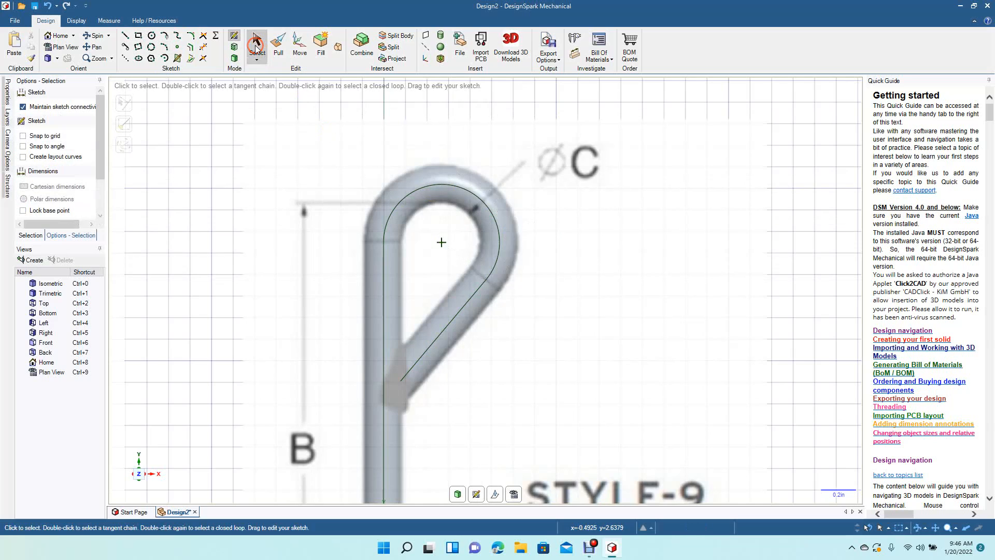
# Delete the Style-9 reference image behind the hook sketch.
pyautogui.scroll(-3, 565, 329)
pyautogui.click(559, 323)
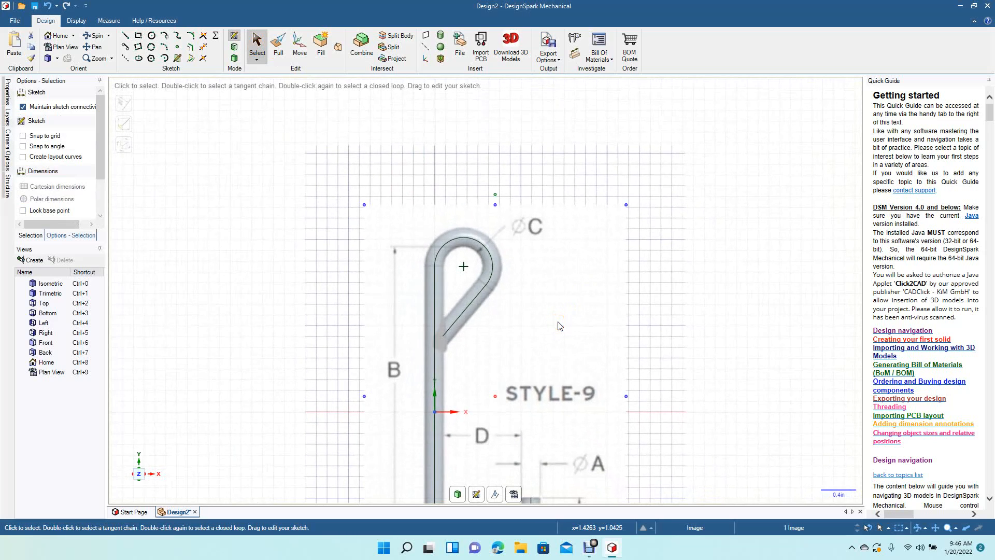
pyautogui.press('Delete')
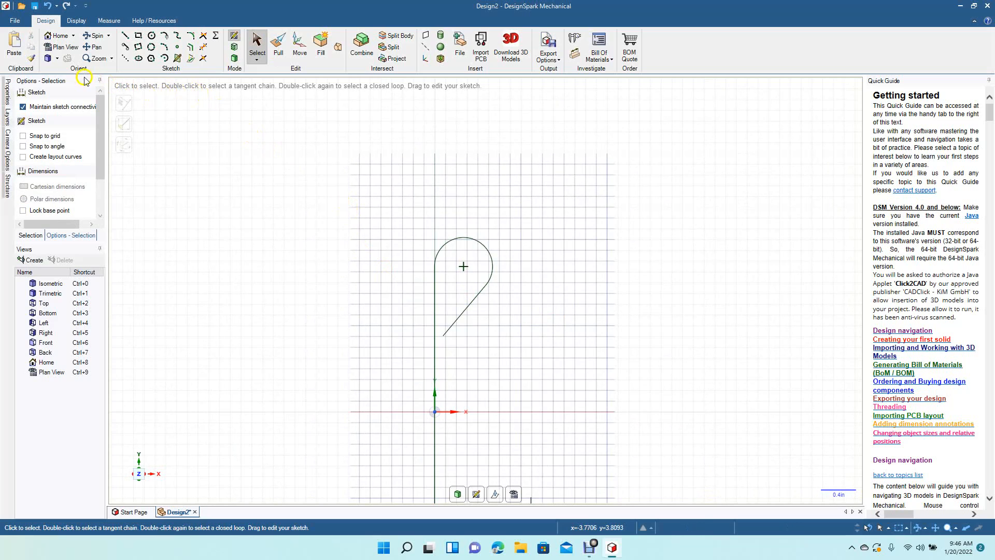
# In isometric view, sketch a 0.2 in diameter circle centred on the hook's open lower end, on a plane perpendicular to the path.
pyautogui.click(58, 58)
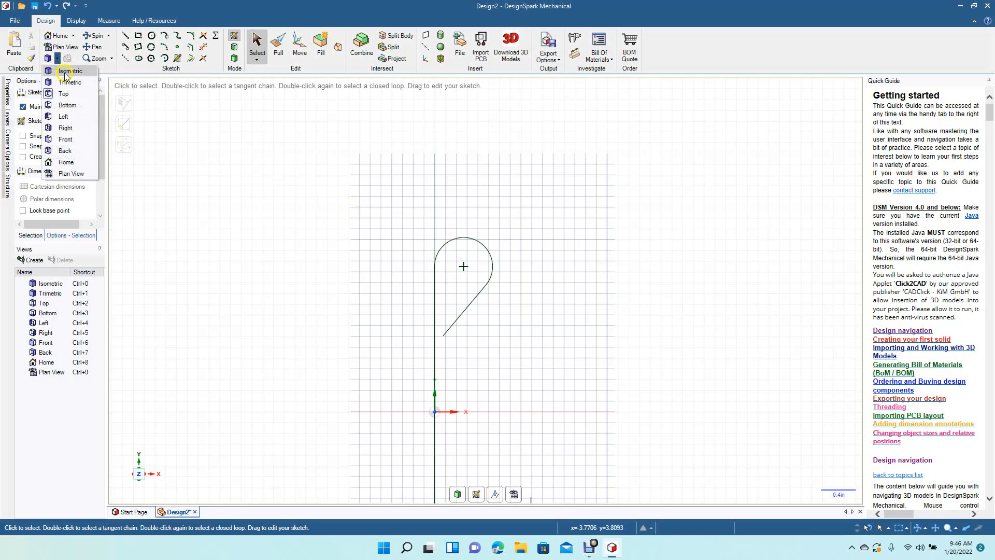
pyautogui.click(76, 72)
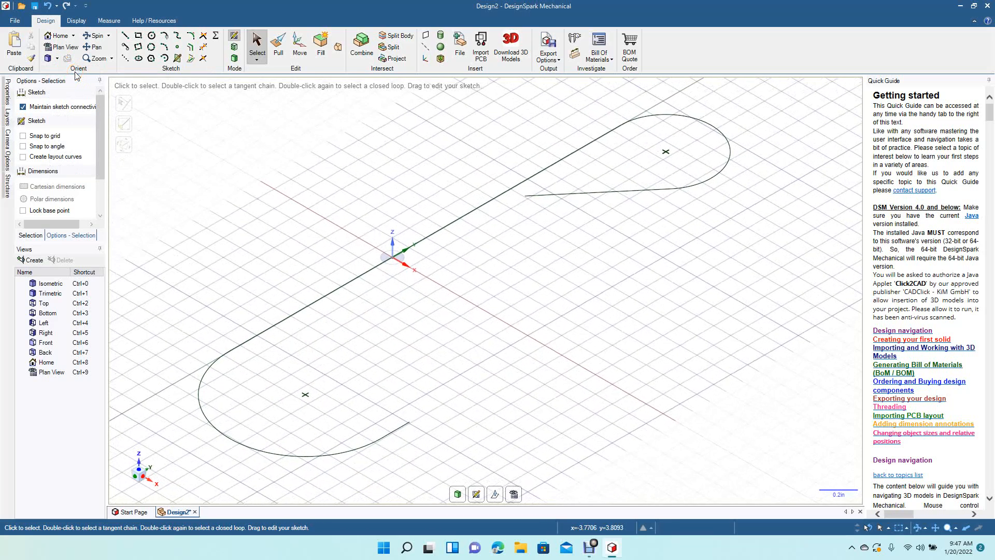
pyautogui.click(235, 59)
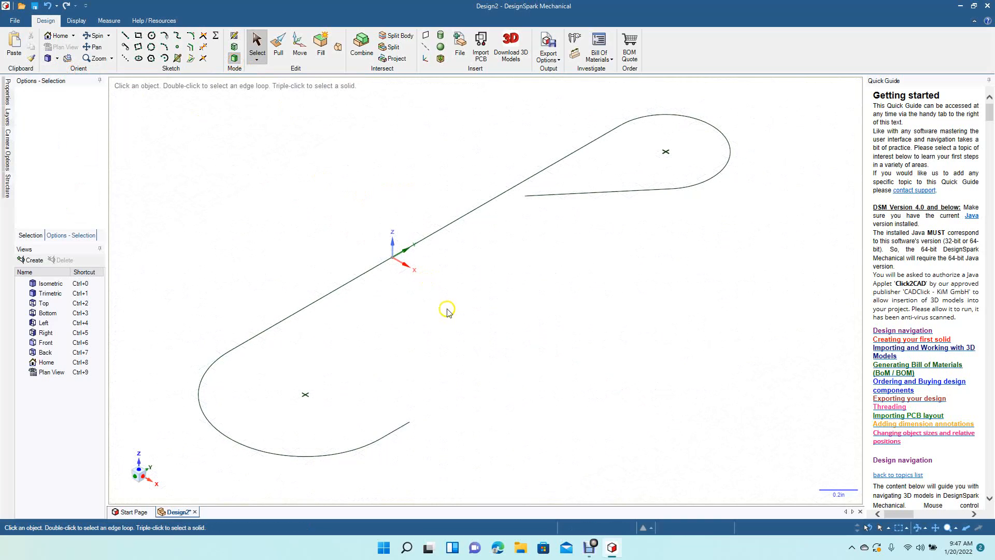
pyautogui.click(409, 422)
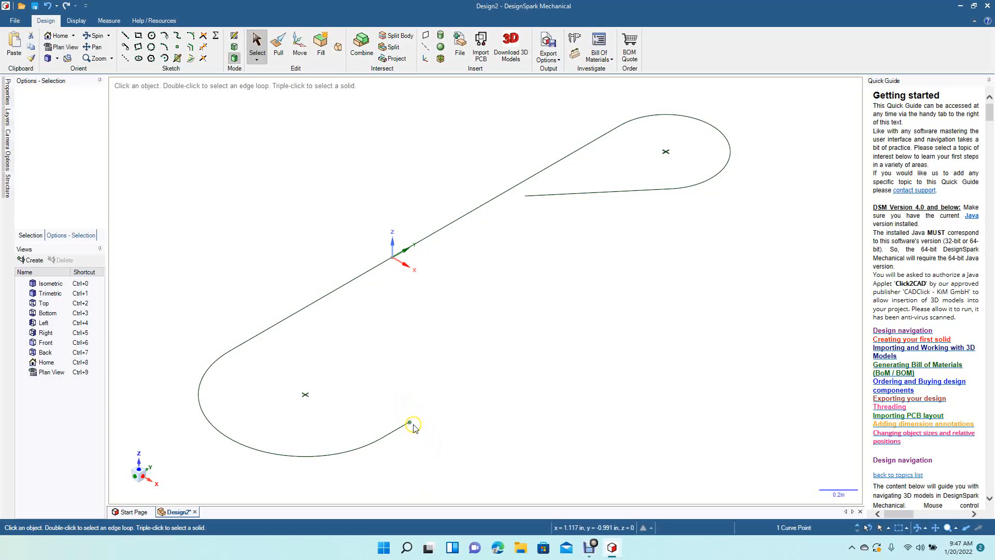
pyautogui.click(151, 35)
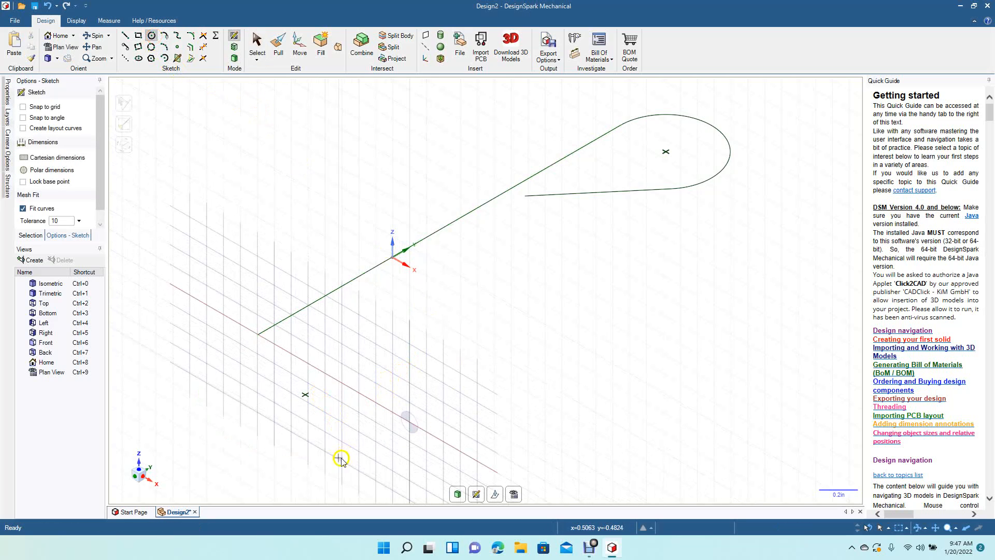
pyautogui.click(409, 422)
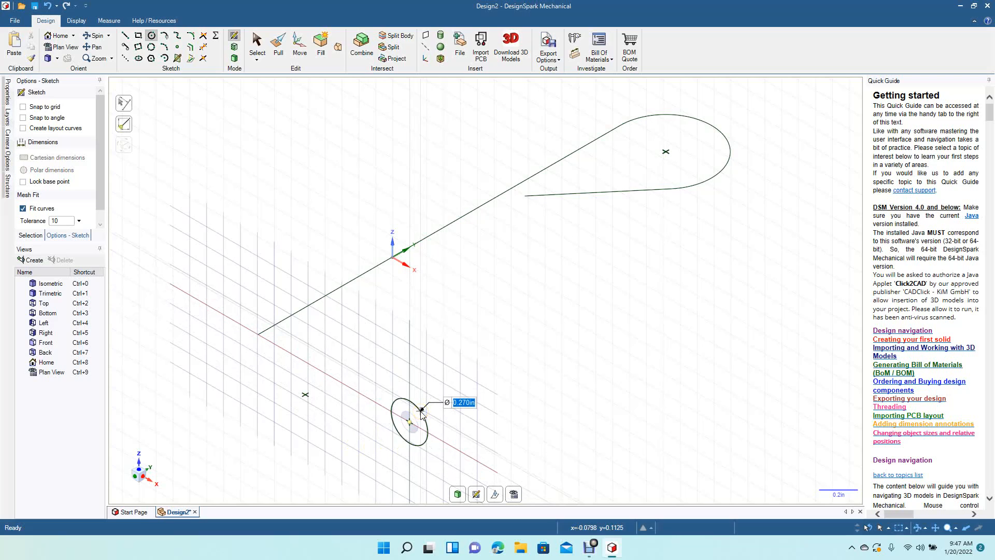
pyautogui.write('0')
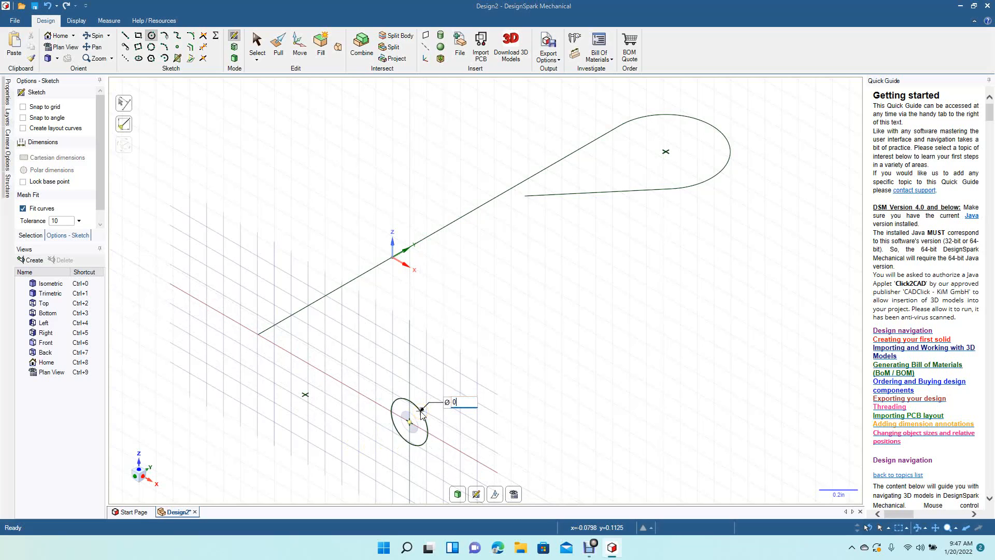
pyautogui.write('.2')
pyautogui.press('Return')
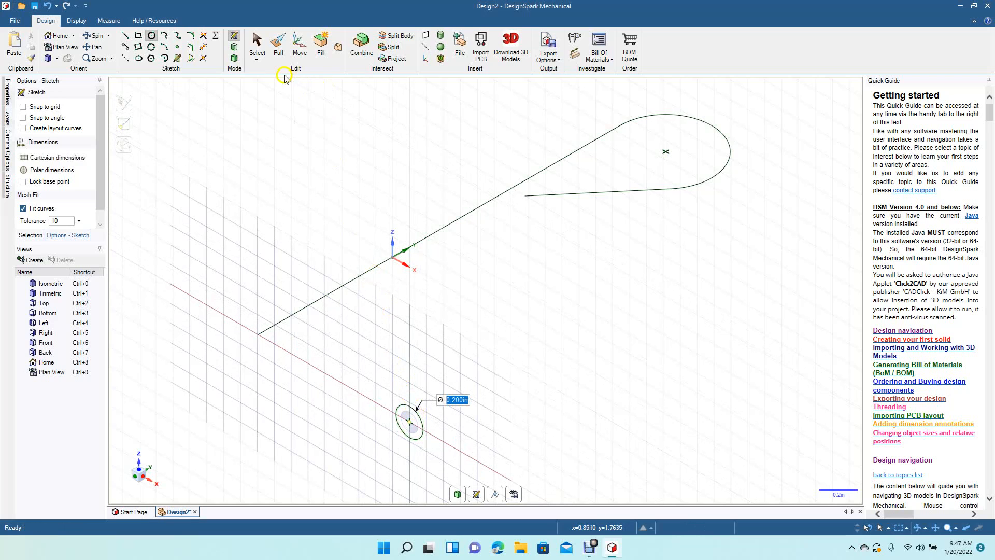
pyautogui.click(258, 47)
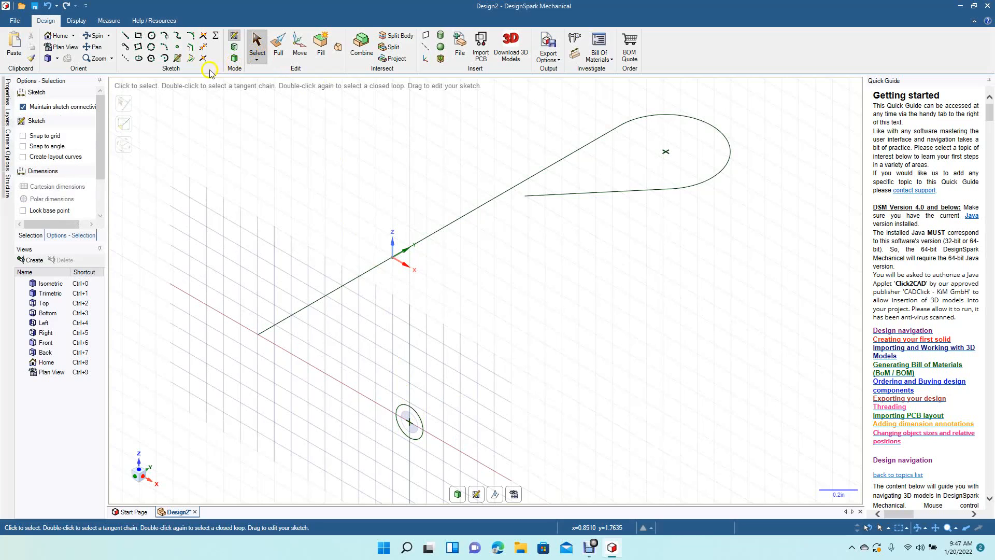
# Sweep the 0.2 in circular face along the entire tangent hook path to create the solid wire hook.
pyautogui.click(233, 59)
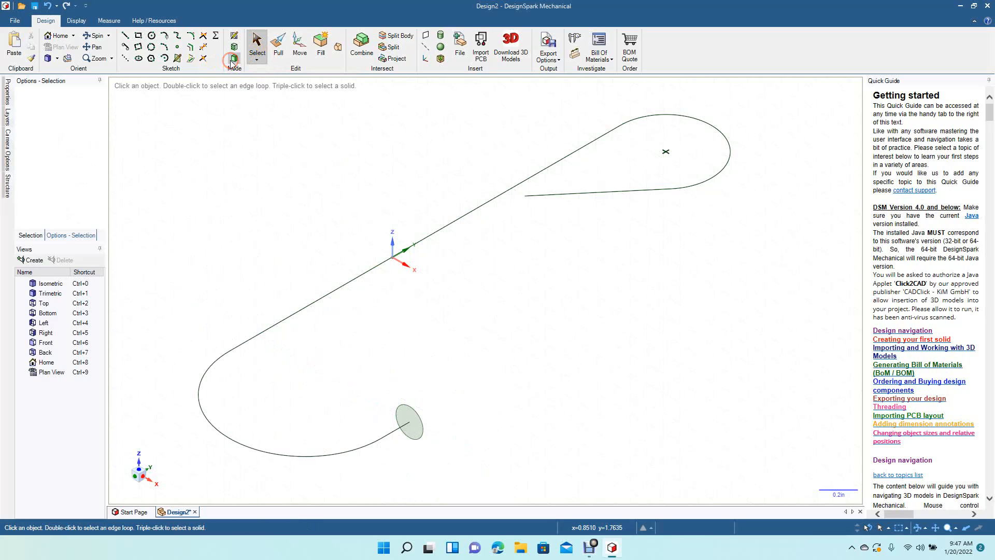
pyautogui.click(403, 419)
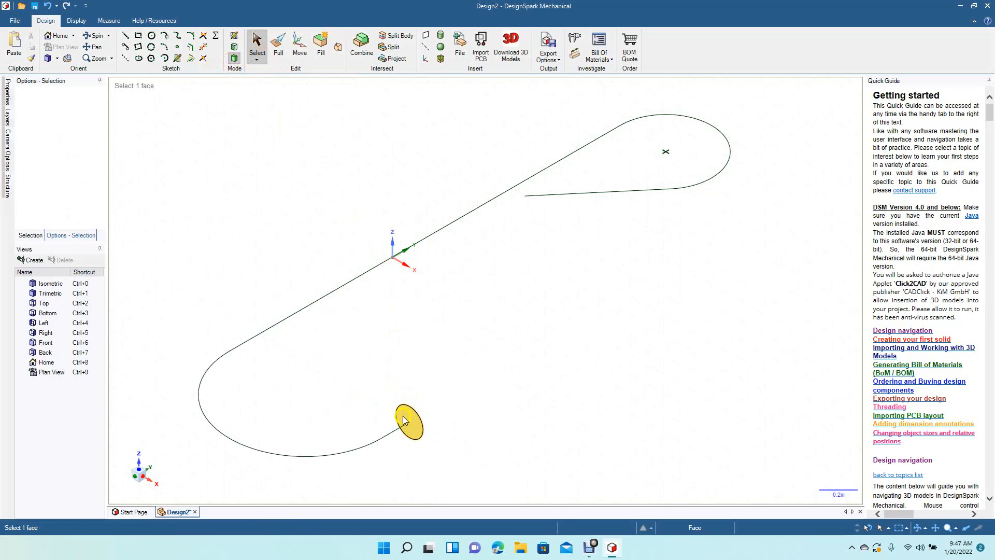
pyautogui.click(406, 415)
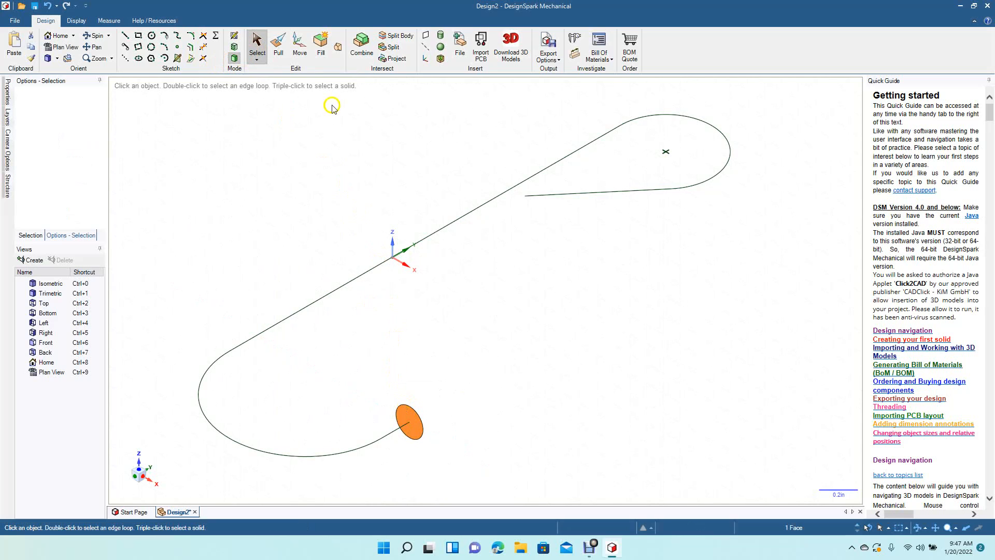
pyautogui.click(278, 44)
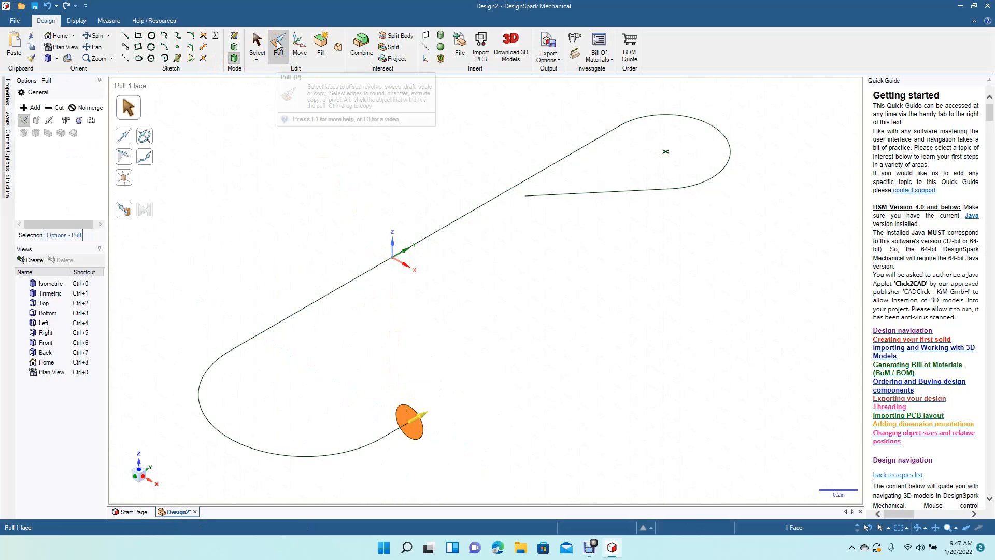
pyautogui.click(146, 159)
pyautogui.click(379, 441)
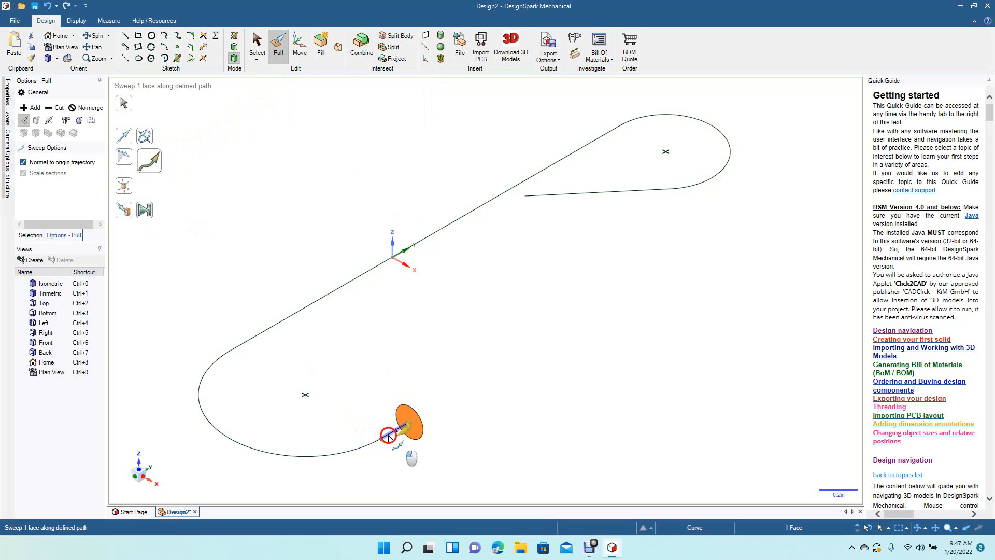
pyautogui.click(389, 438)
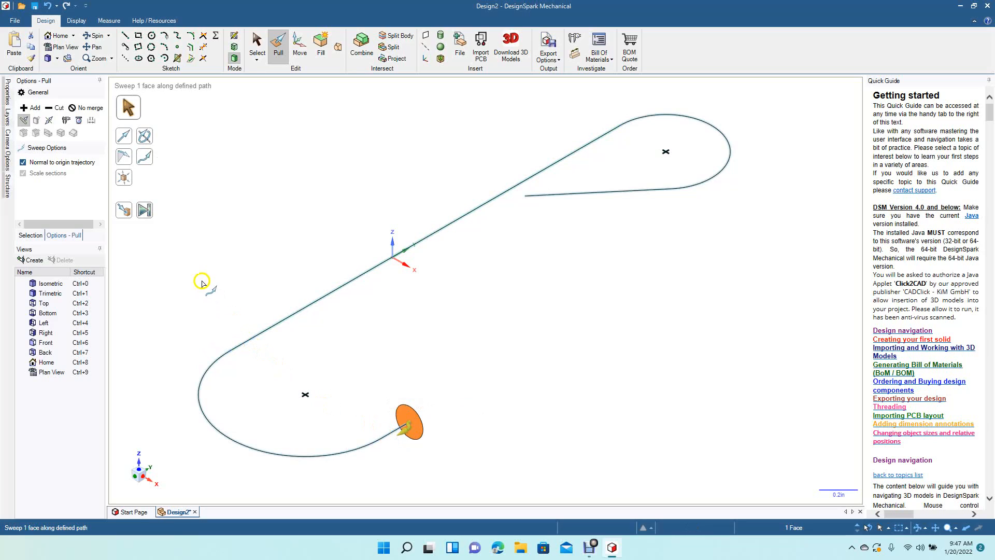
pyautogui.click(149, 215)
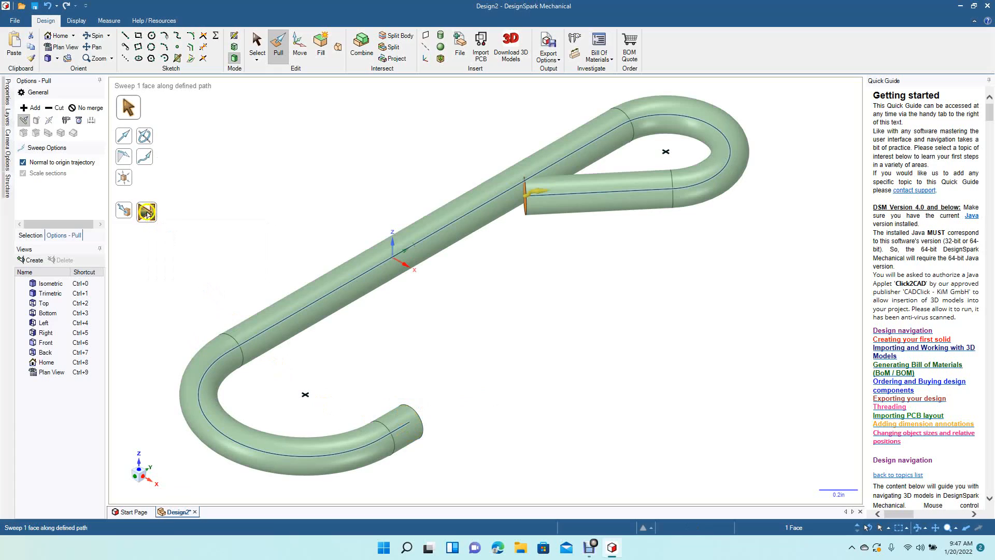
pyautogui.click(257, 45)
pyautogui.click(258, 158)
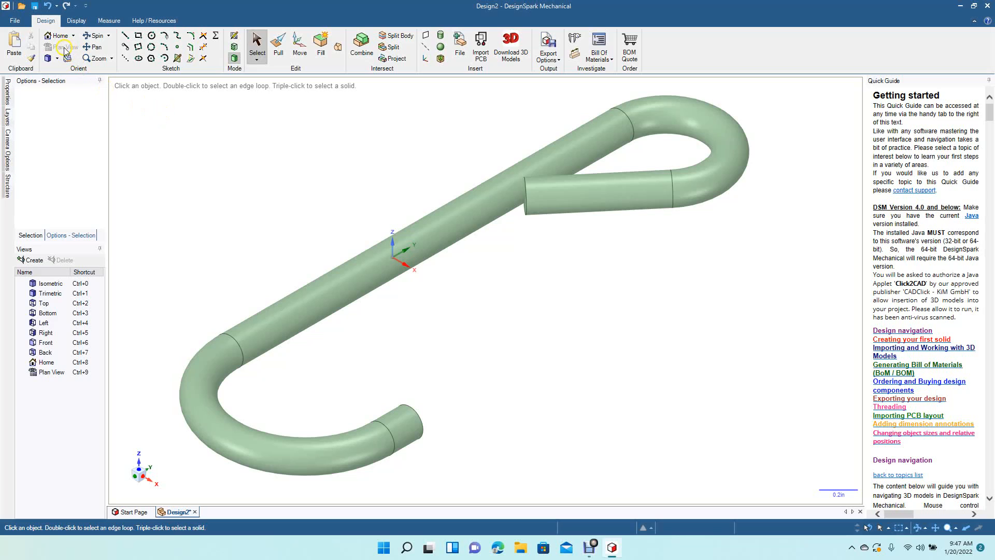
# Pull the end face of the loop's diagonal leg back along its axis so it clears the shank.
pyautogui.click(94, 35)
pyautogui.moveTo(194, 172); pyautogui.dragTo(244, 190)
pyautogui.click(279, 45)
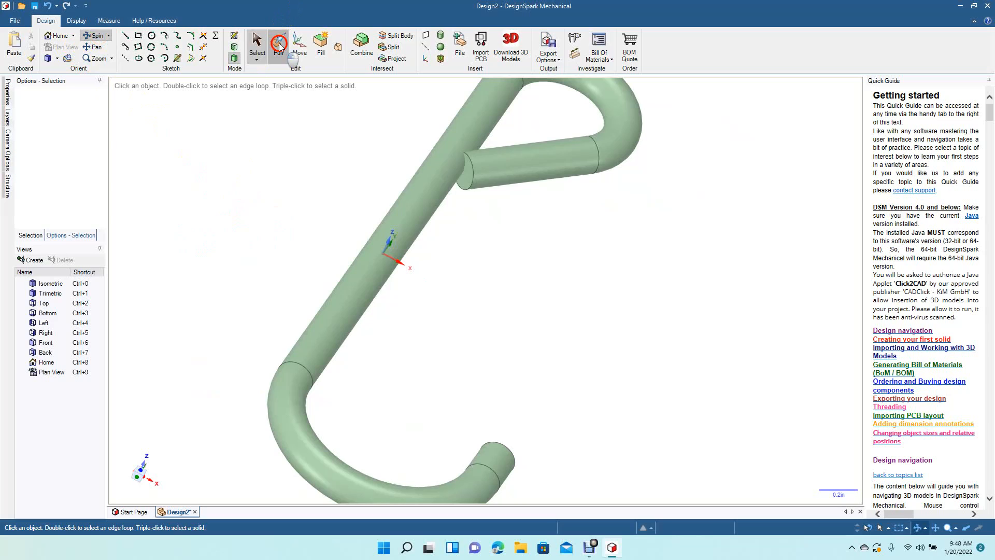
pyautogui.click(465, 177)
pyautogui.moveTo(468, 181); pyautogui.dragTo(488, 178)
pyautogui.click(220, 117)
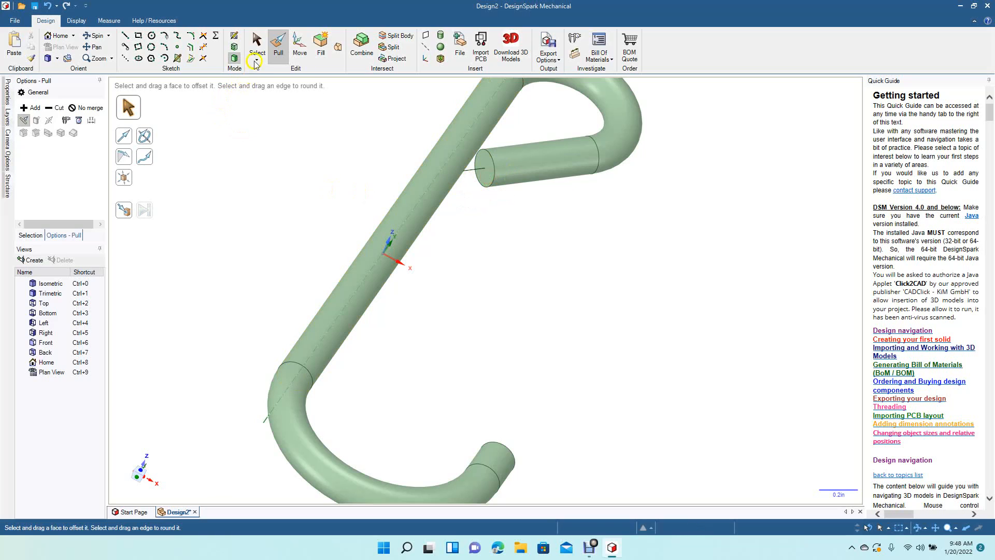
pyautogui.click(257, 45)
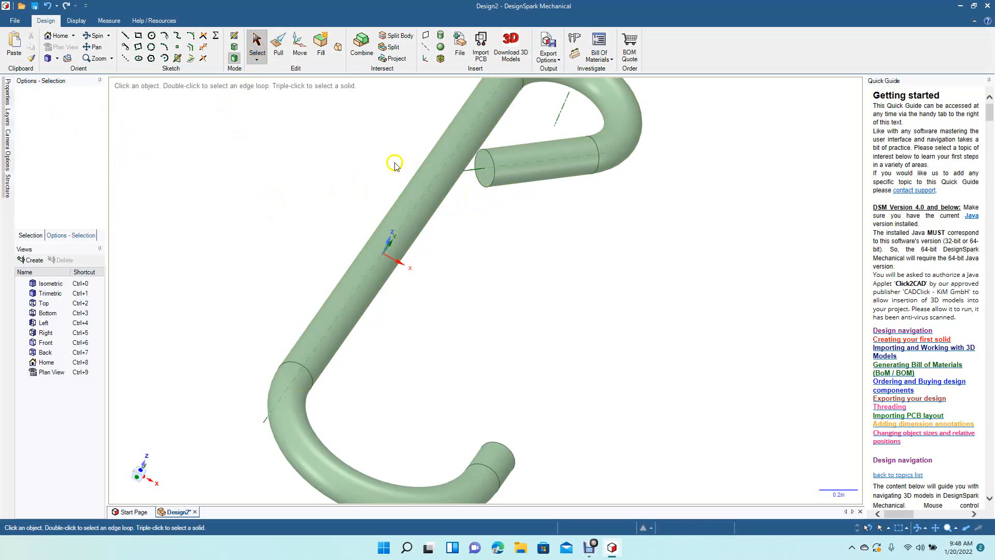
pyautogui.click(57, 58)
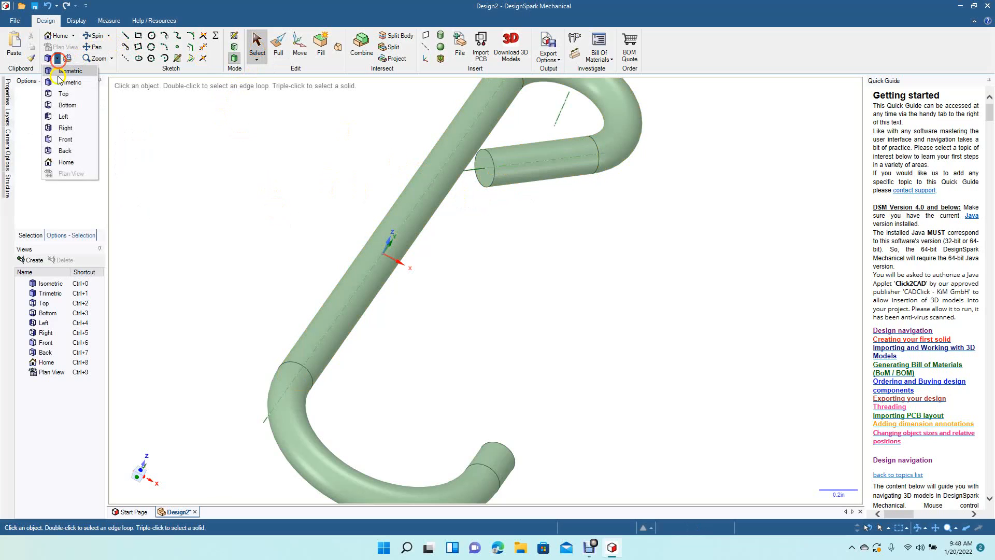
pyautogui.click(65, 94)
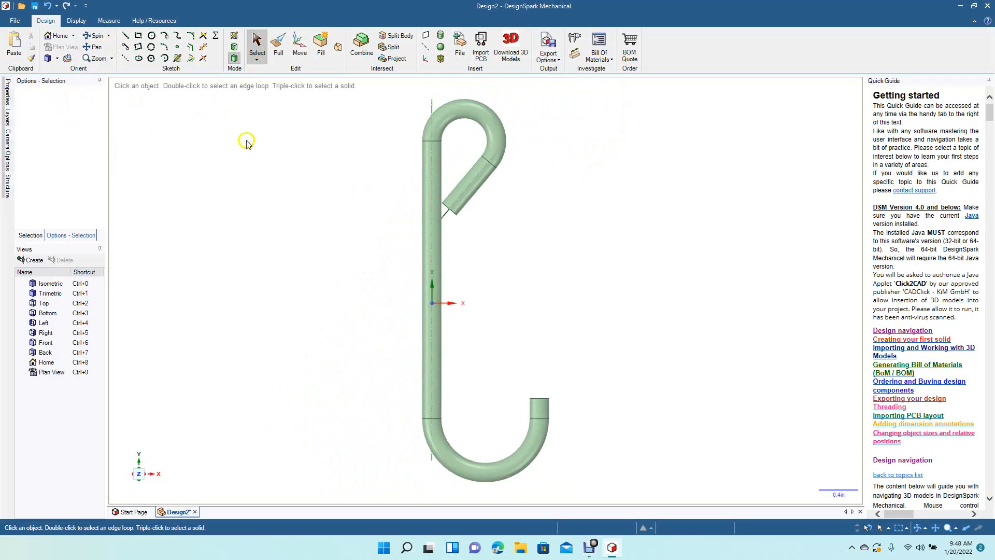
# Round the circular edge at the hook's open lower end with a radius of about 0.02 in.
pyautogui.click(256, 41)
pyautogui.click(95, 35)
pyautogui.moveTo(396, 360); pyautogui.dragTo(375, 390)
pyautogui.click(278, 44)
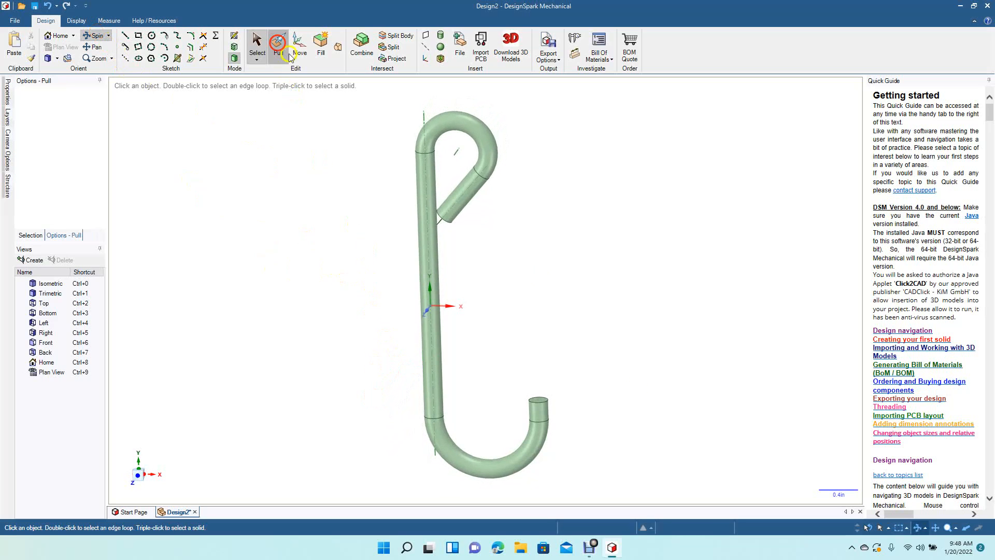
pyautogui.click(535, 408)
pyautogui.moveTo(533, 406); pyautogui.dragTo(547, 426)
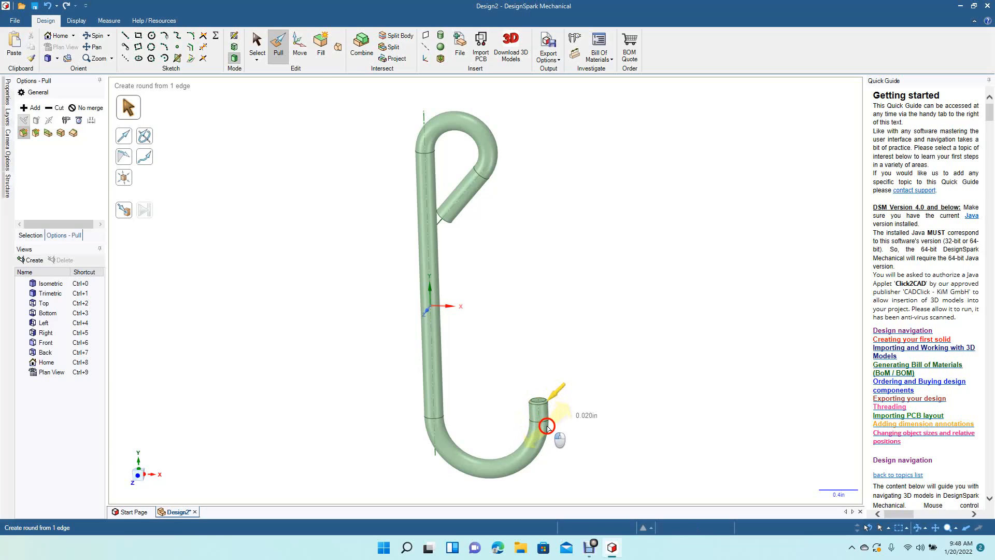
pyautogui.moveTo(547, 426); pyautogui.dragTo(547, 425)
# Round the circular end edge of the loop's shortened diagonal leg.
pyautogui.moveTo(452, 226); pyautogui.dragTo(456, 223)
pyautogui.click(253, 49)
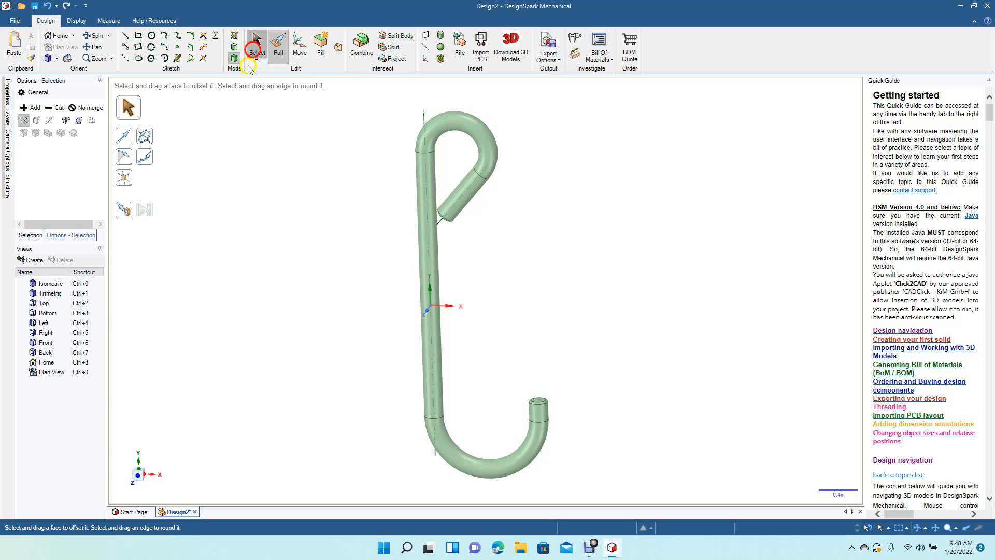
pyautogui.click(95, 37)
pyautogui.moveTo(241, 227); pyautogui.dragTo(280, 144)
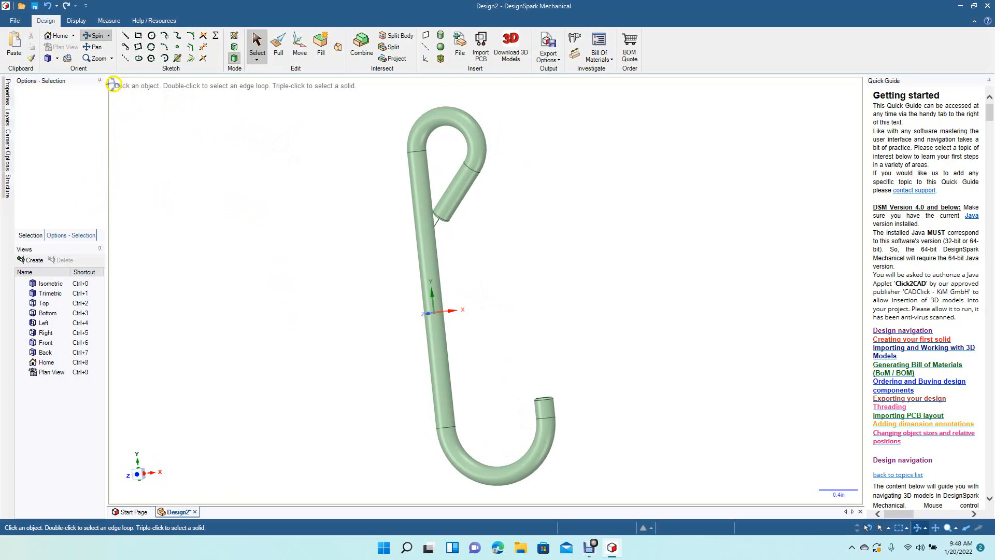
pyautogui.click(57, 59)
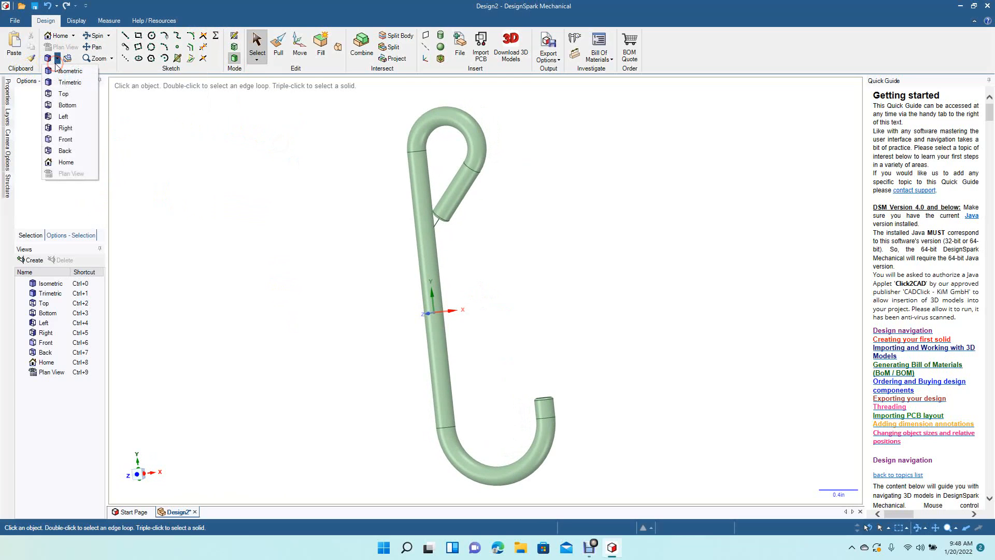
pyautogui.click(66, 93)
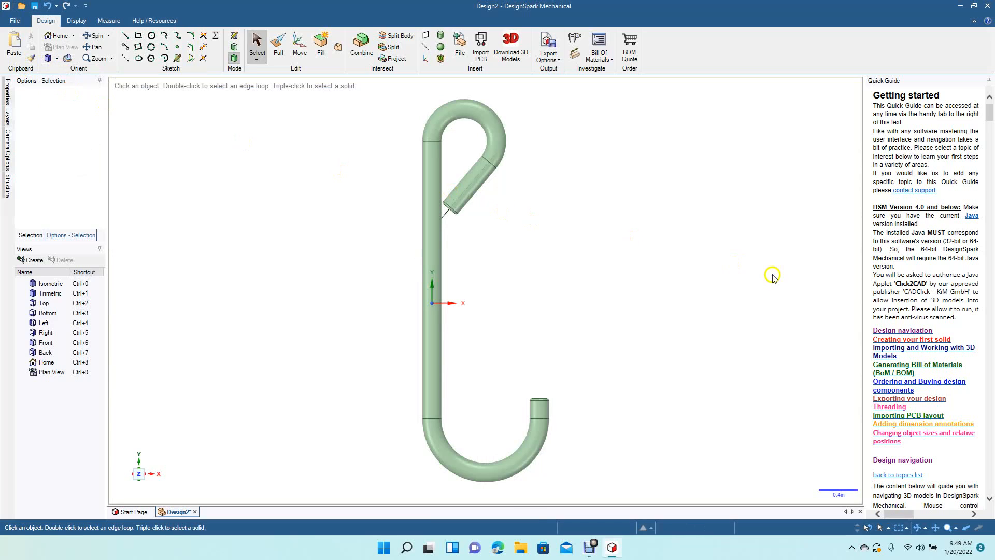